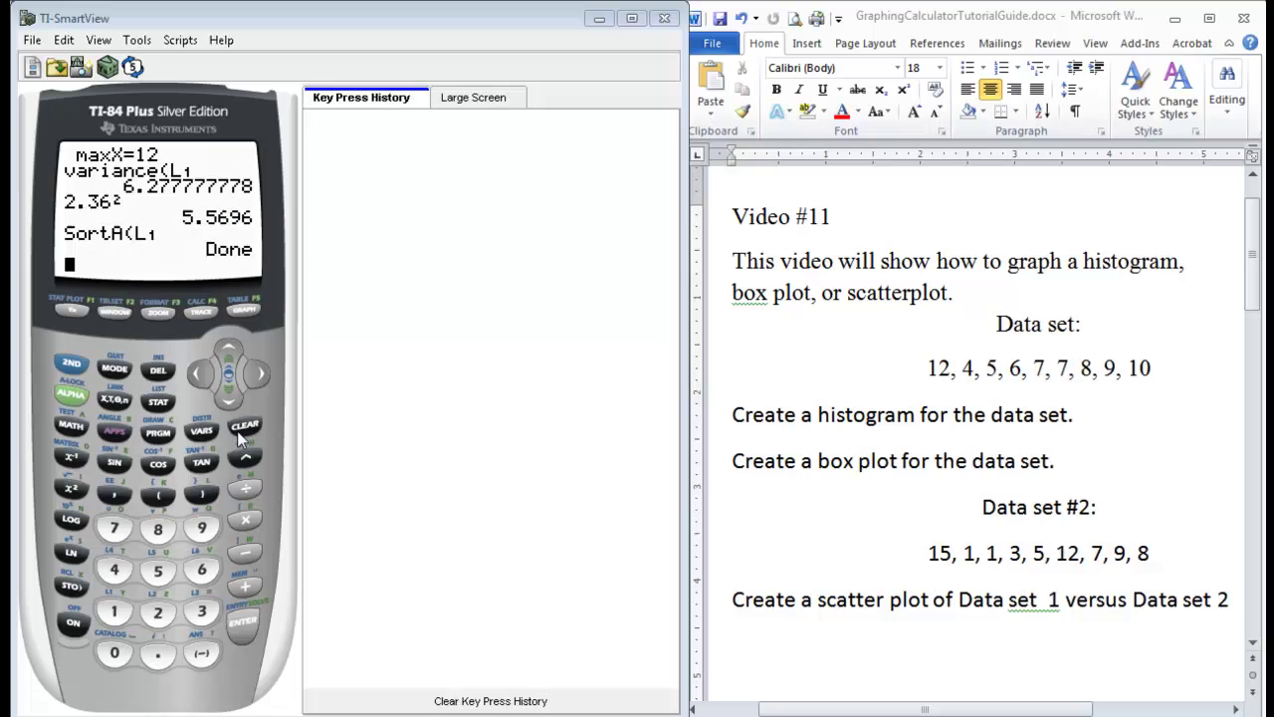
# Clear the calculator's home screen and empty the key press history.
pyautogui.click(241, 430)
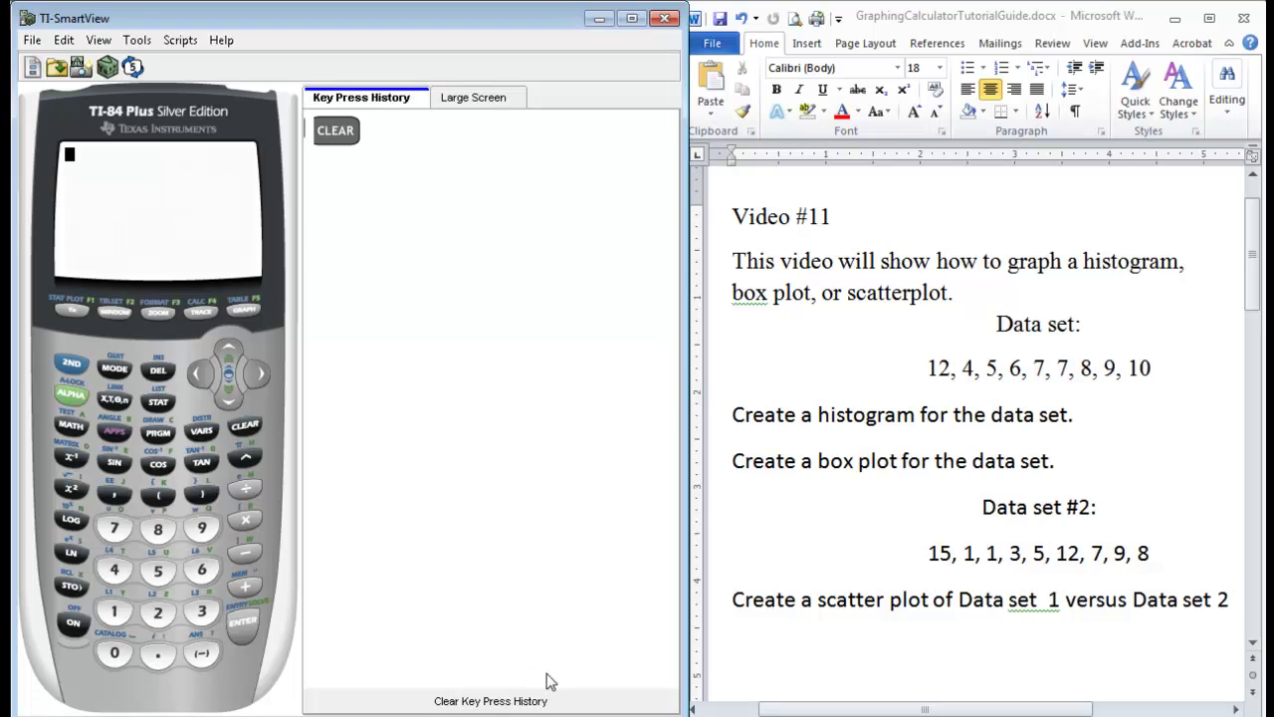
pyautogui.click(529, 701)
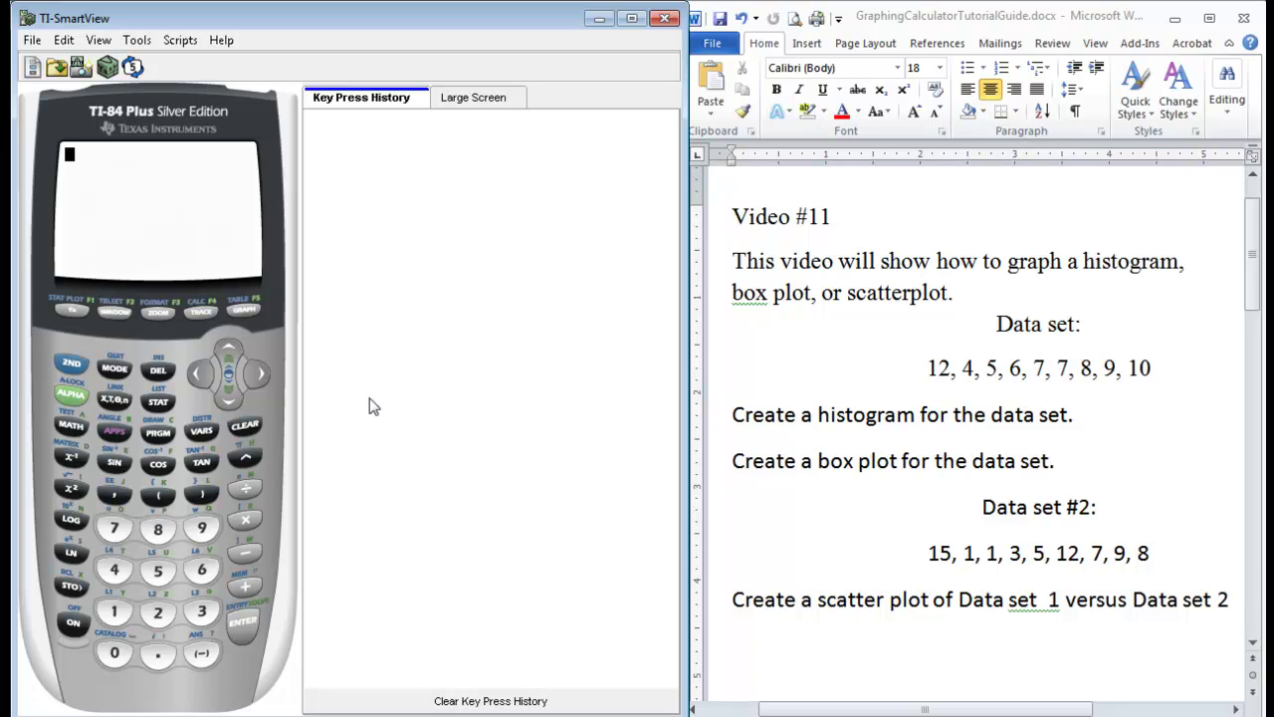
# Show the Y= editor to confirm Plot1–Plot3 and empty Y1–Y7 entries.
pyautogui.click(72, 311)
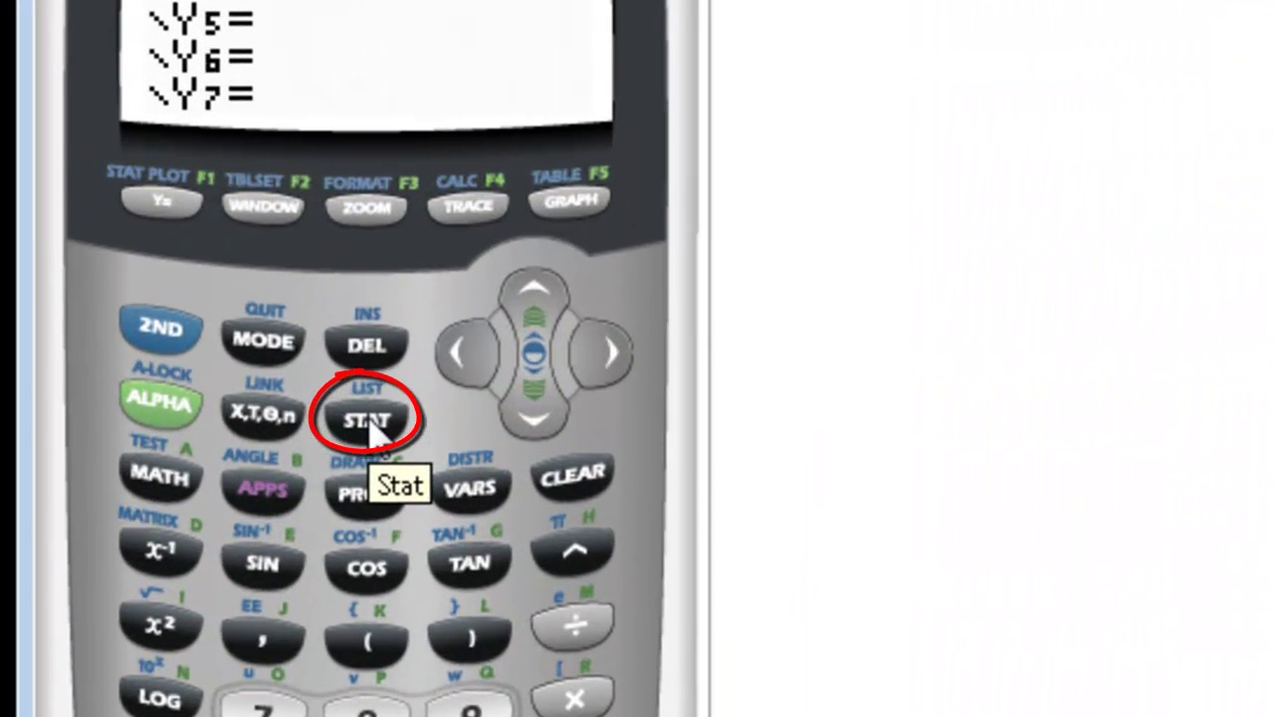
# Open the STAT list editor and clear all values from list L1, leaving L2 as is.
pyautogui.click(371, 428)
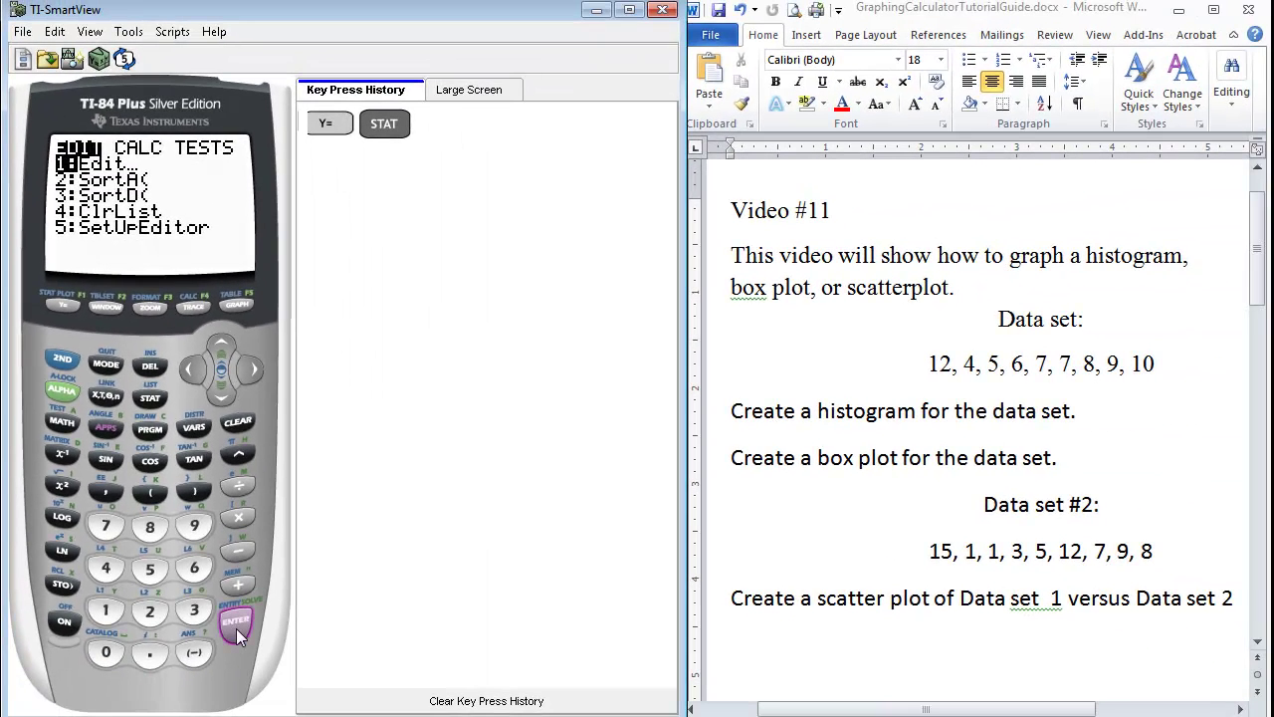
pyautogui.click(243, 641)
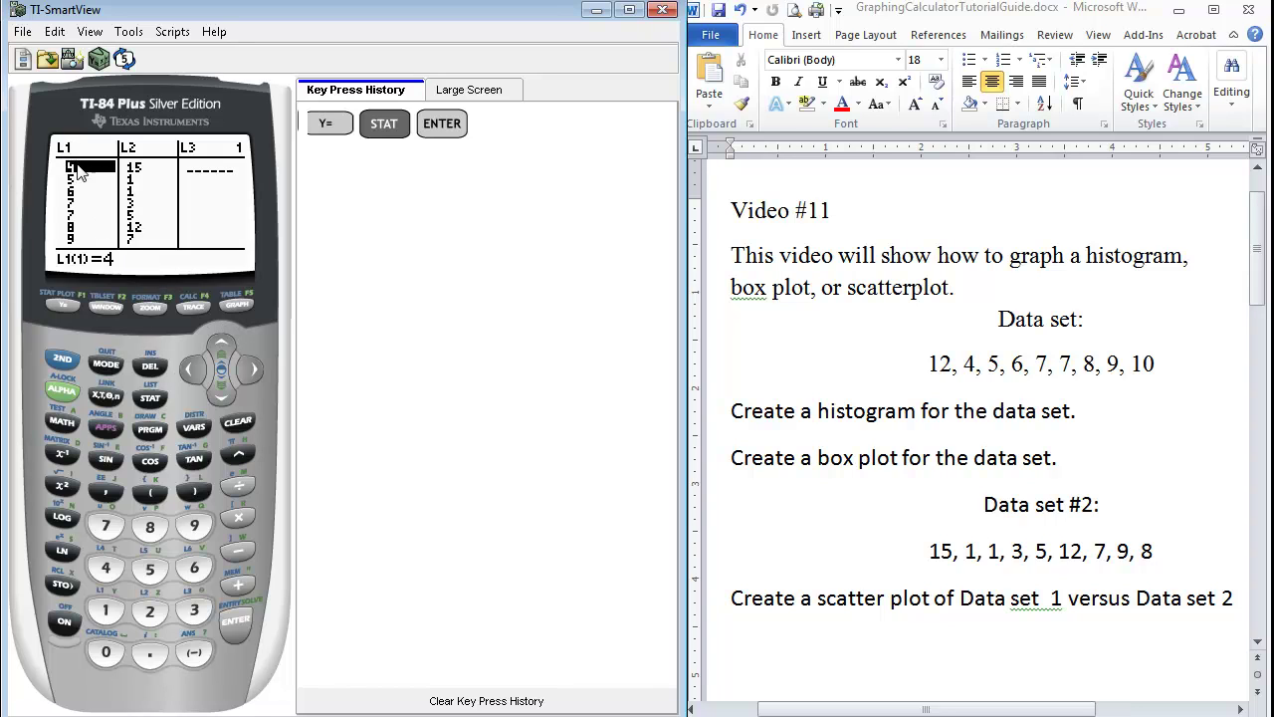
pyautogui.click(222, 340)
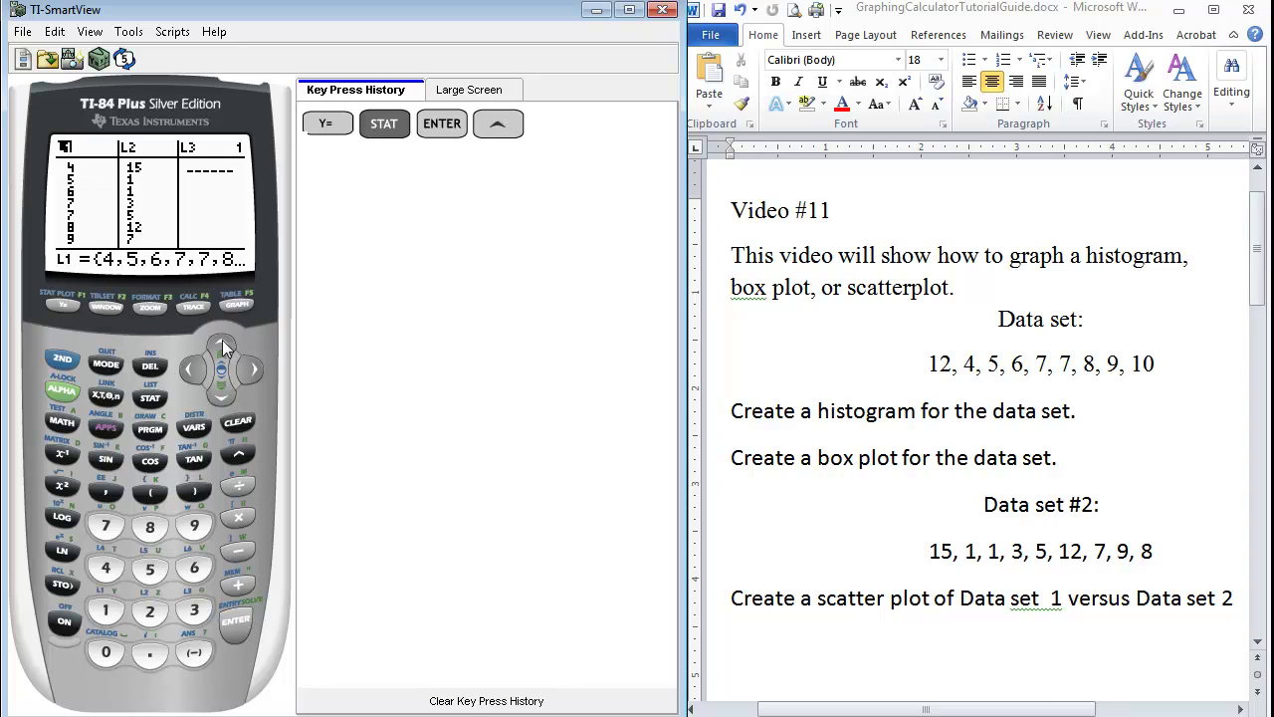
pyautogui.click(240, 422)
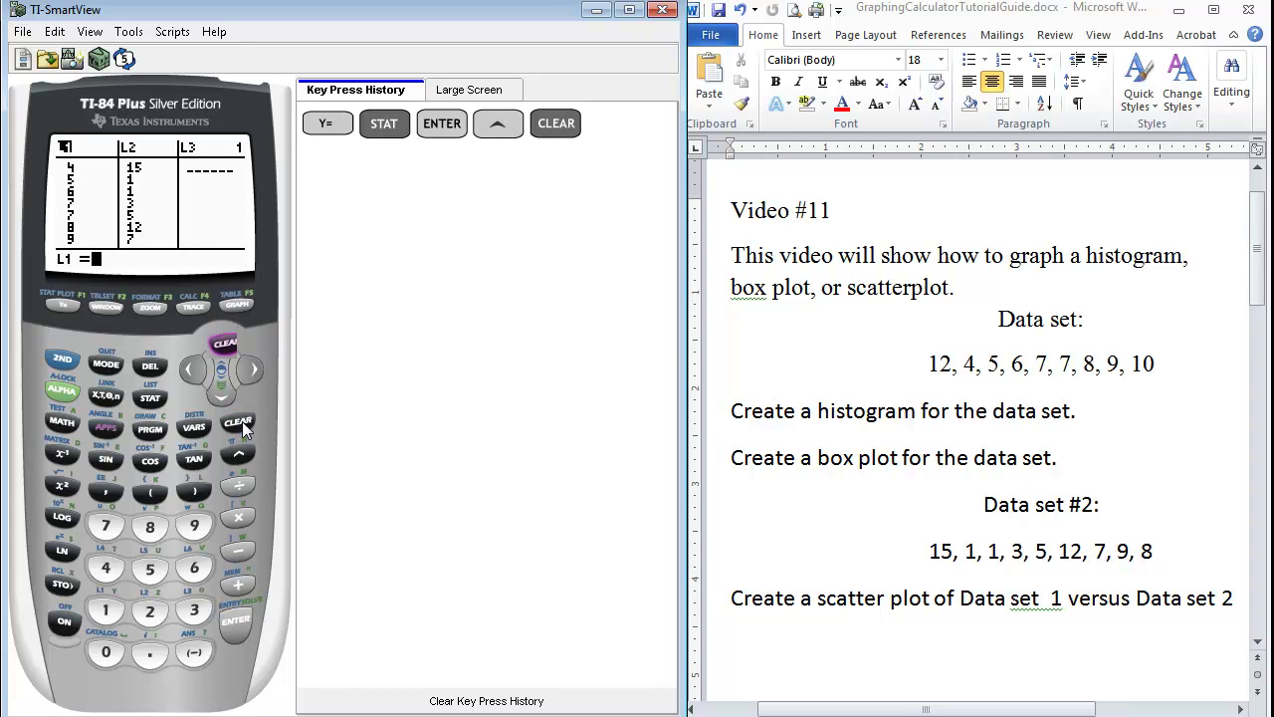
pyautogui.click(236, 625)
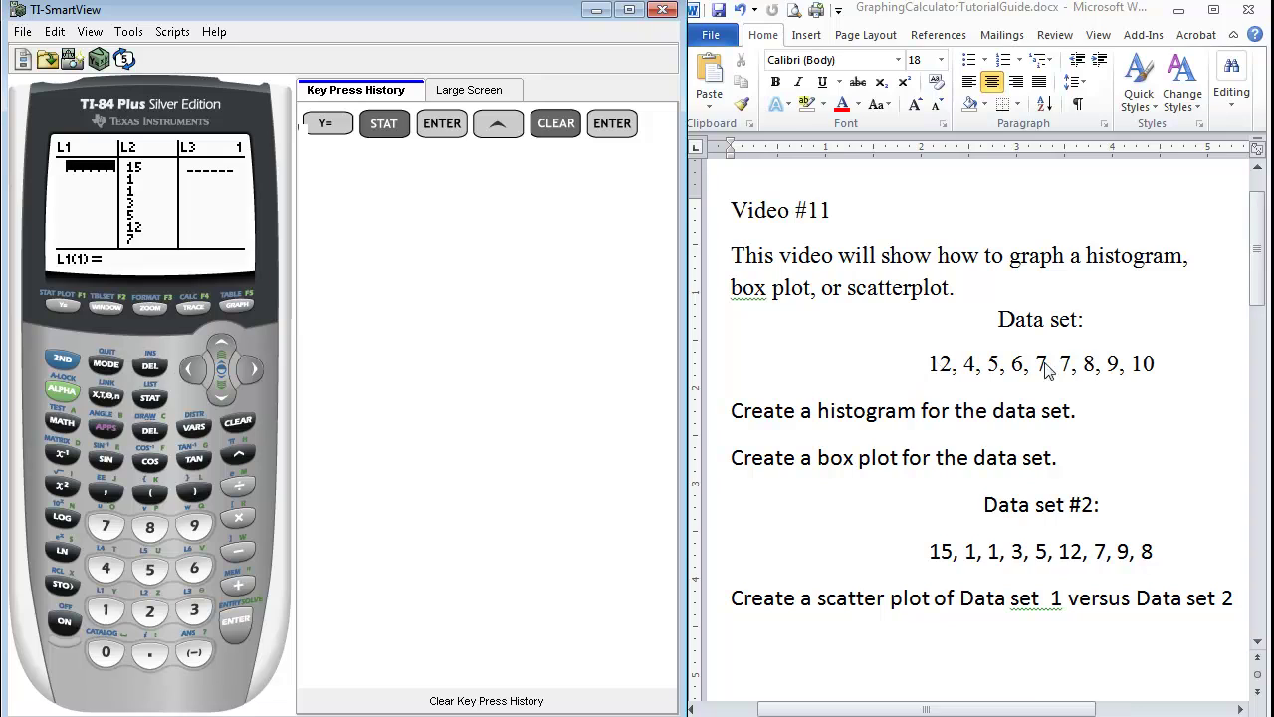
# Enter 12, 4, 5, 6 and 7 as the first five values of L1.
pyautogui.click(104, 610)
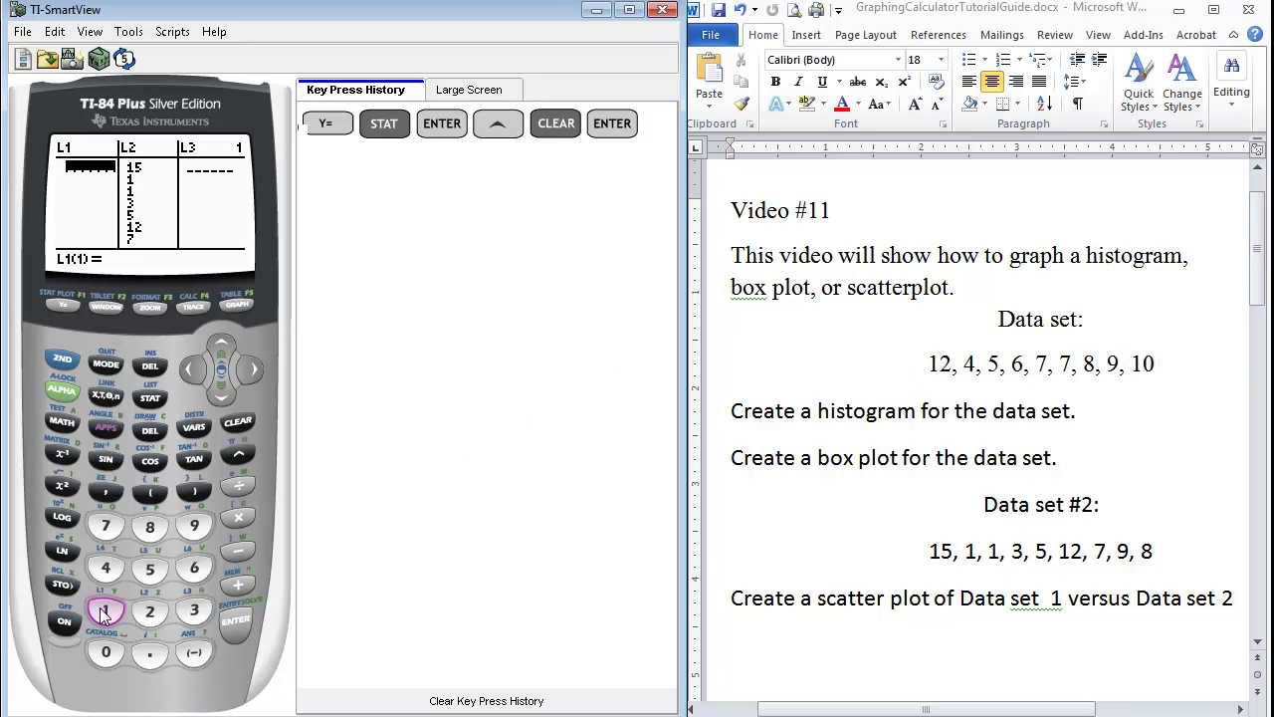
pyautogui.click(151, 611)
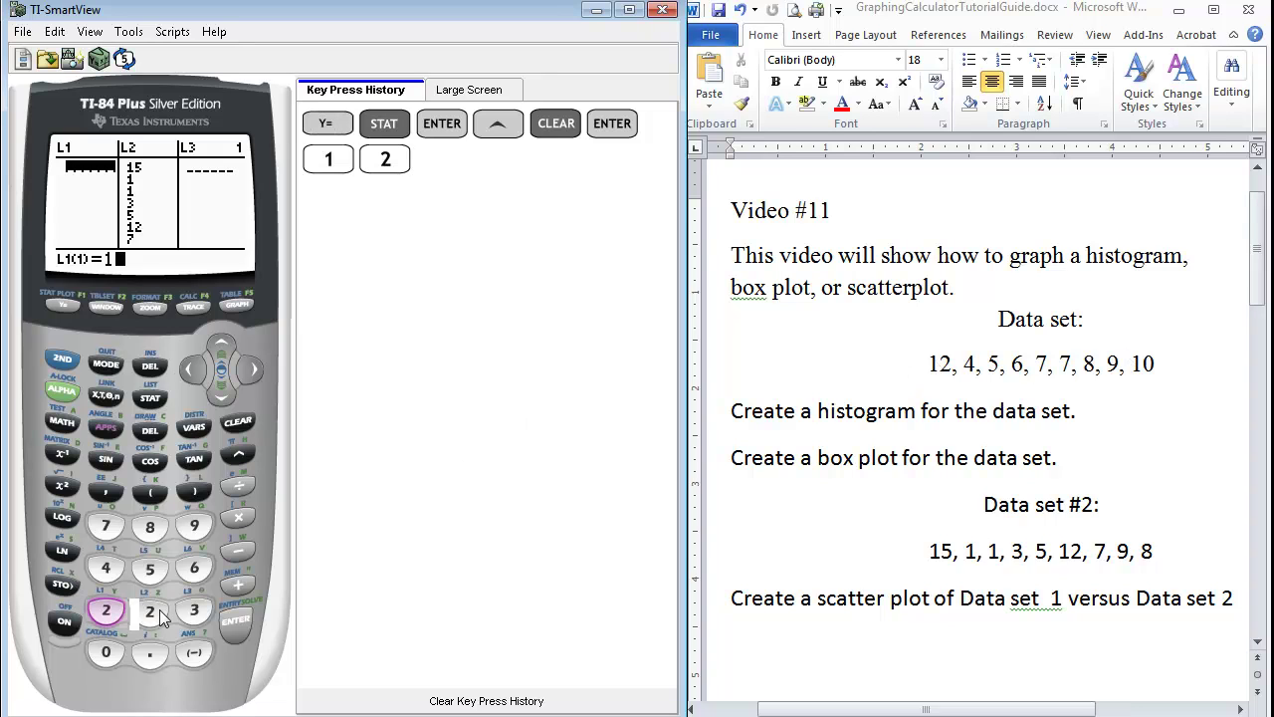
pyautogui.click(239, 626)
pyautogui.click(106, 570)
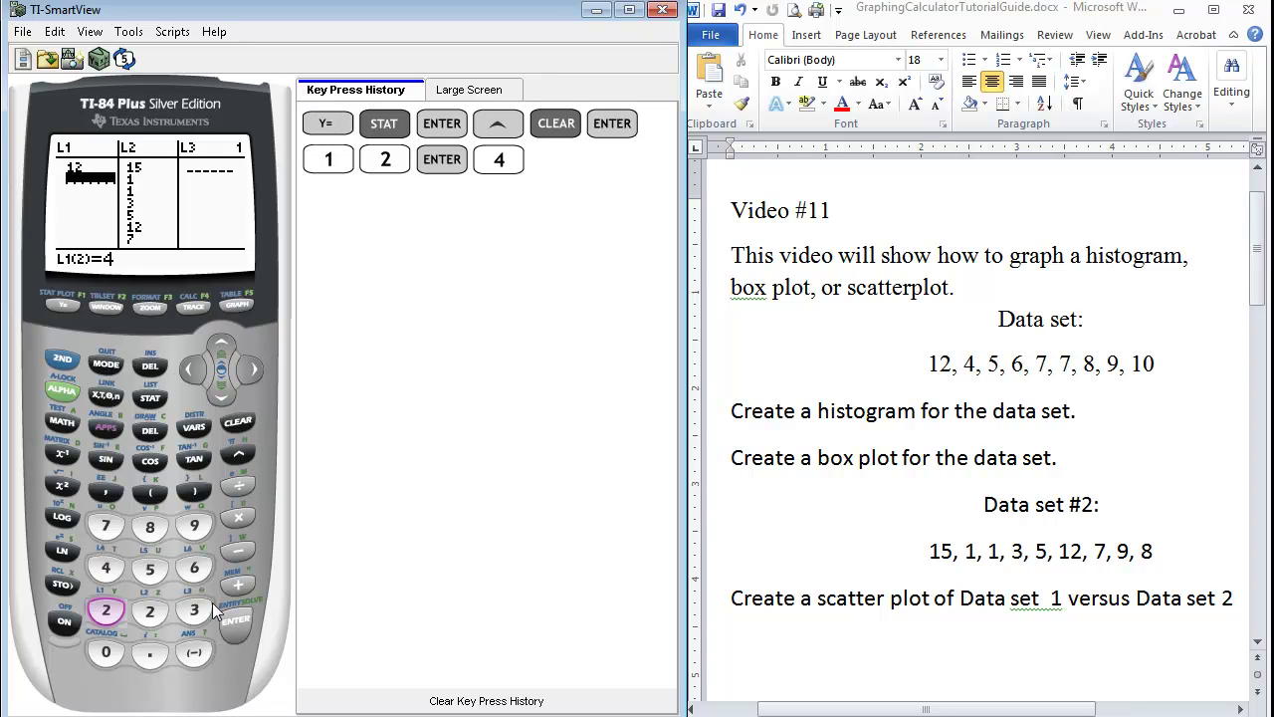
pyautogui.click(237, 623)
pyautogui.click(153, 573)
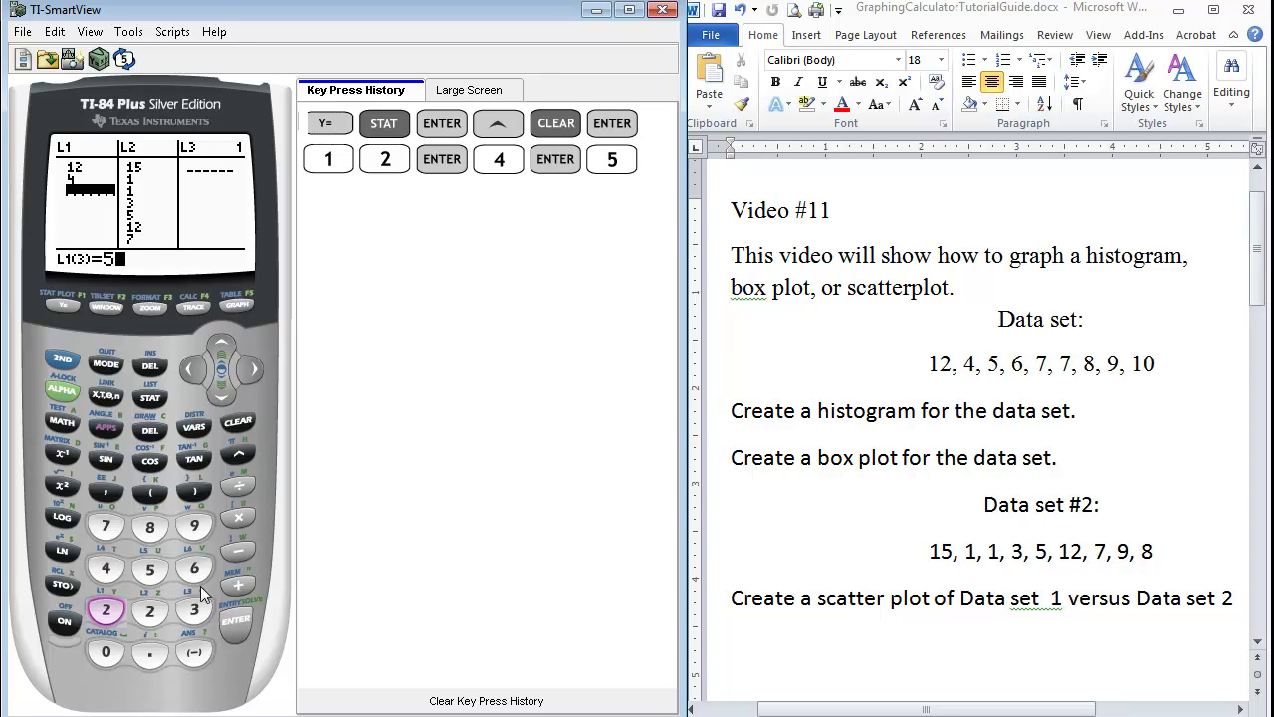
pyautogui.click(237, 623)
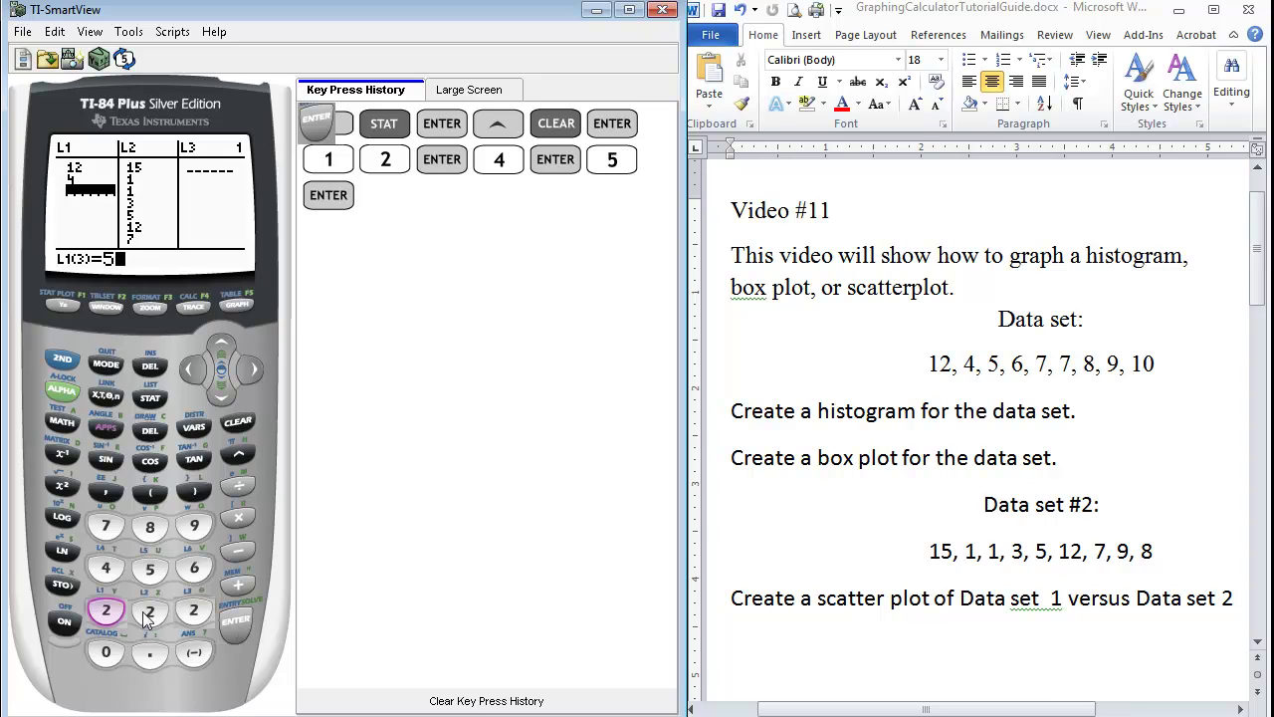
pyautogui.click(194, 570)
pyautogui.click(239, 628)
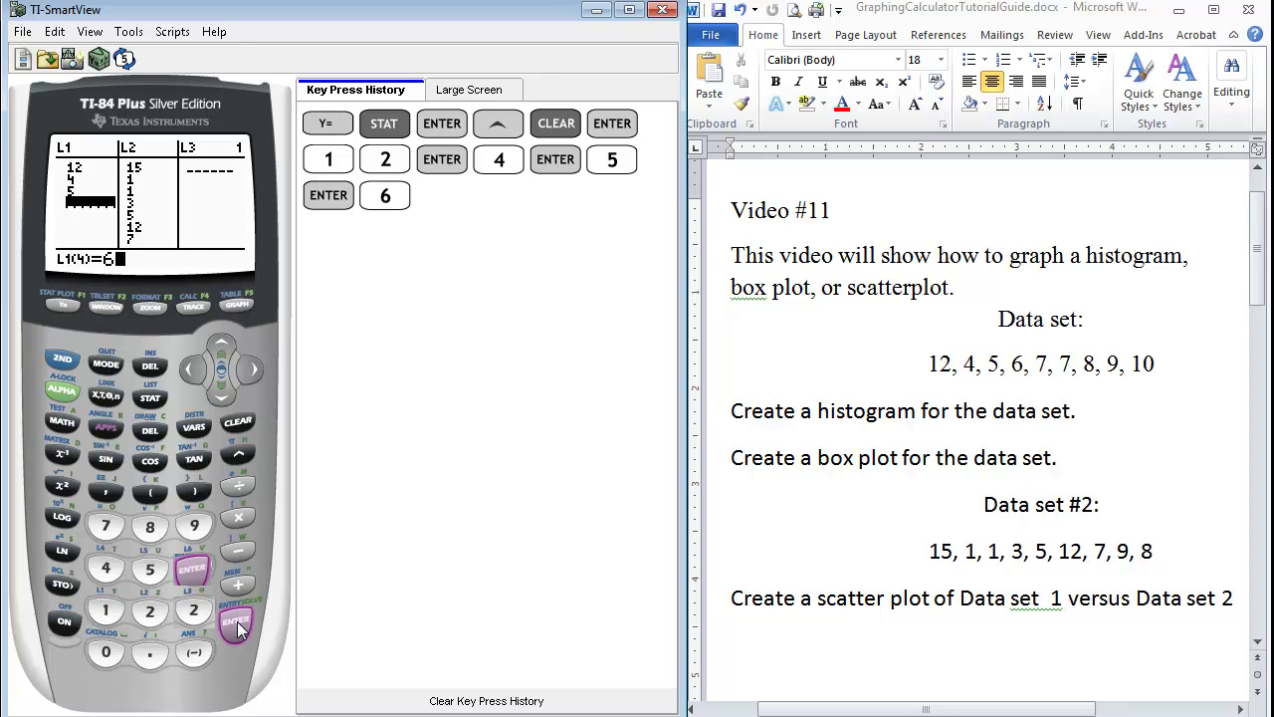
pyautogui.click(111, 536)
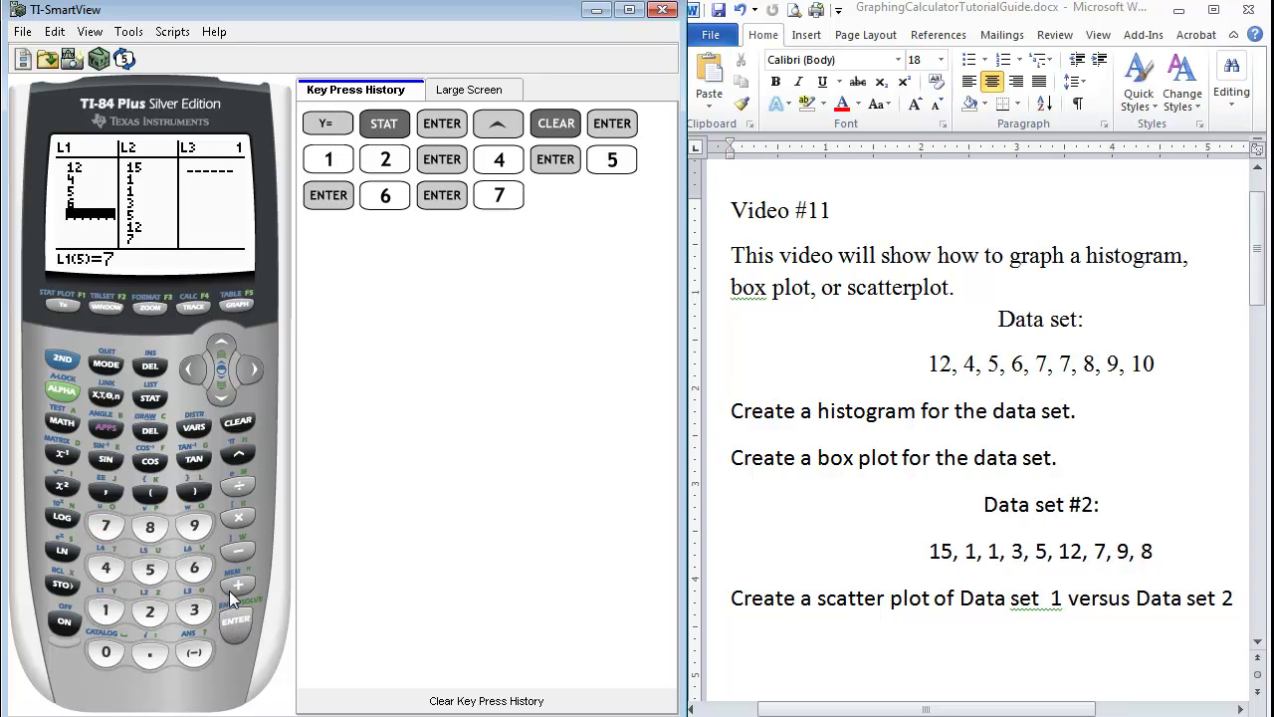
pyautogui.click(237, 624)
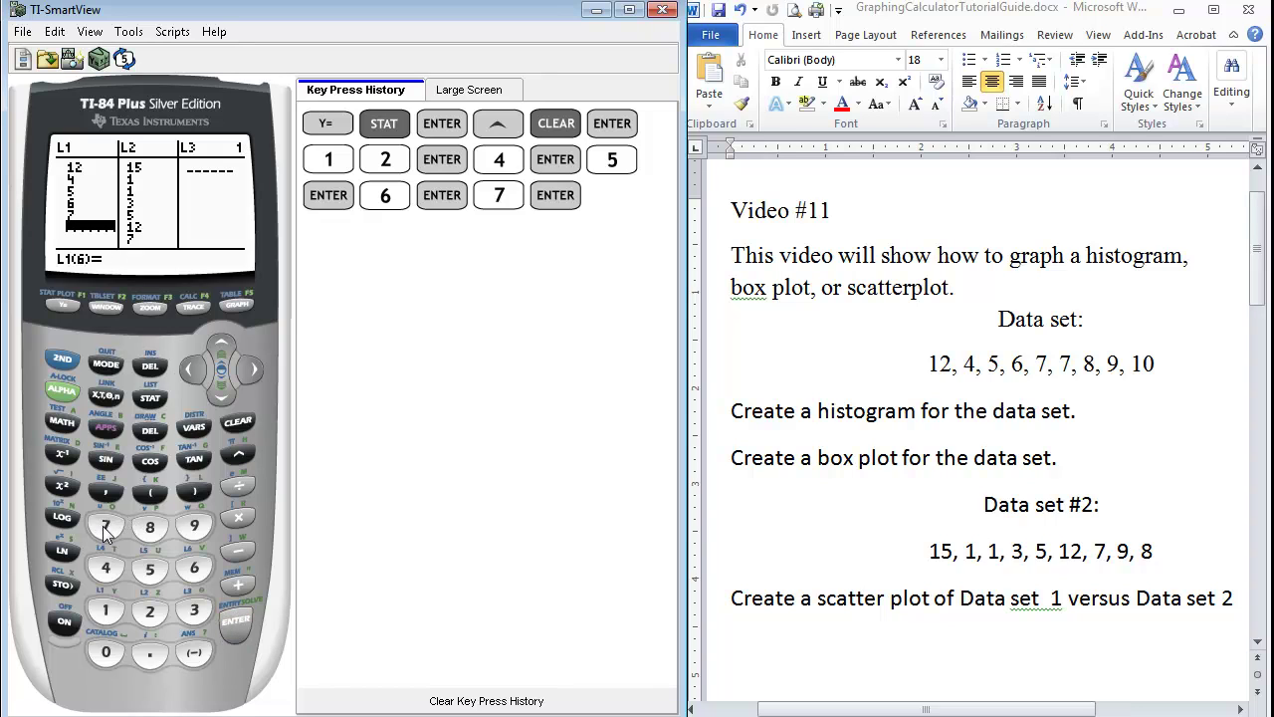
# Enter 7, 8, 9 and 10 as the remaining L1 values.
pyautogui.click(111, 528)
pyautogui.click(239, 626)
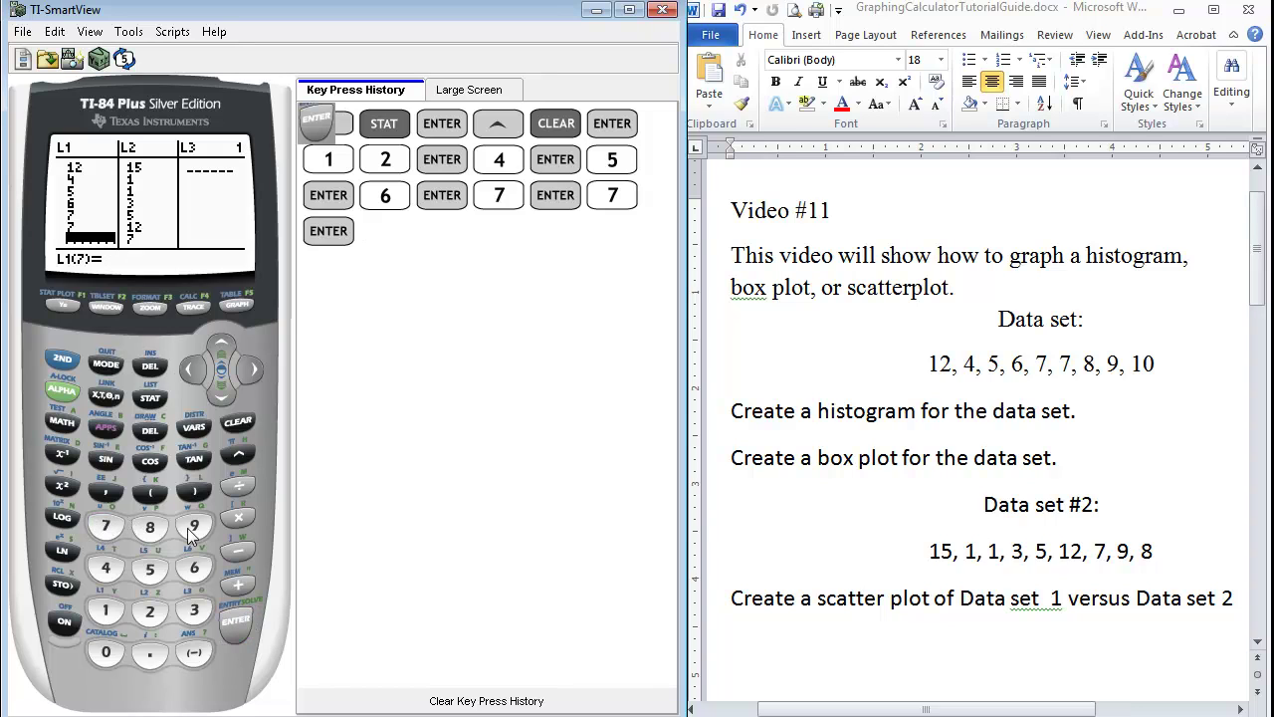
pyautogui.click(150, 527)
pyautogui.click(237, 625)
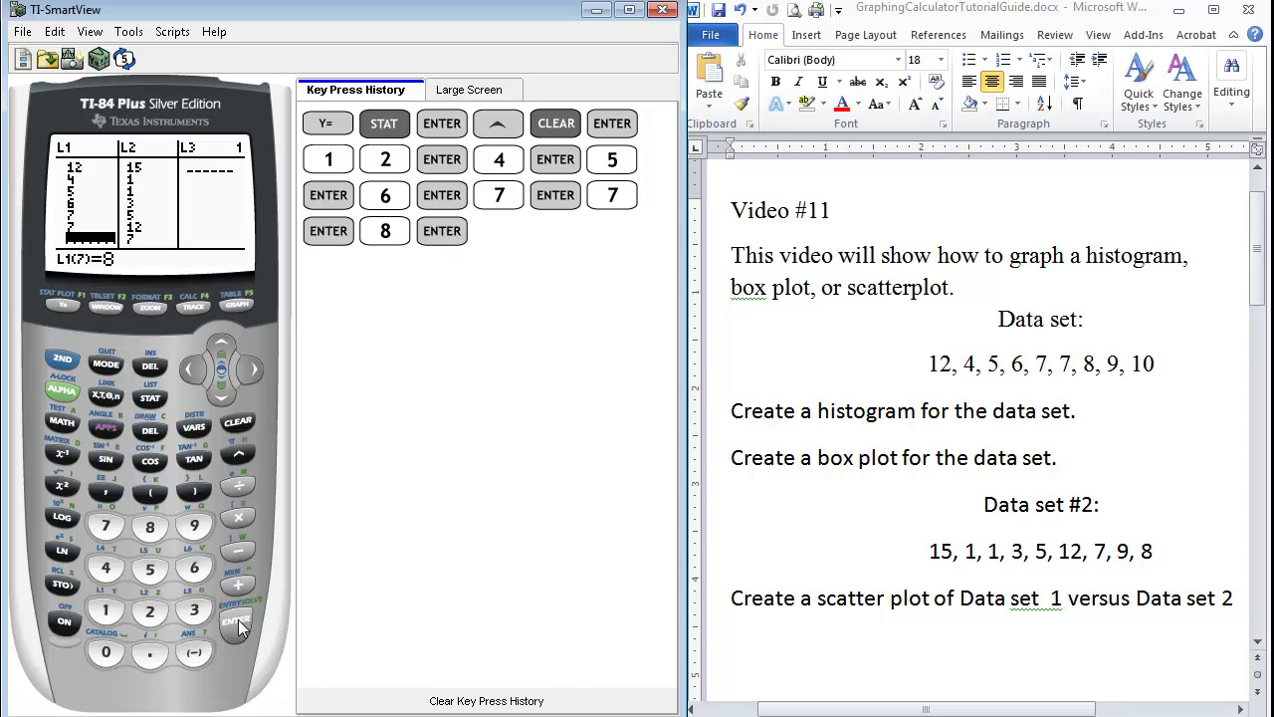
pyautogui.click(194, 526)
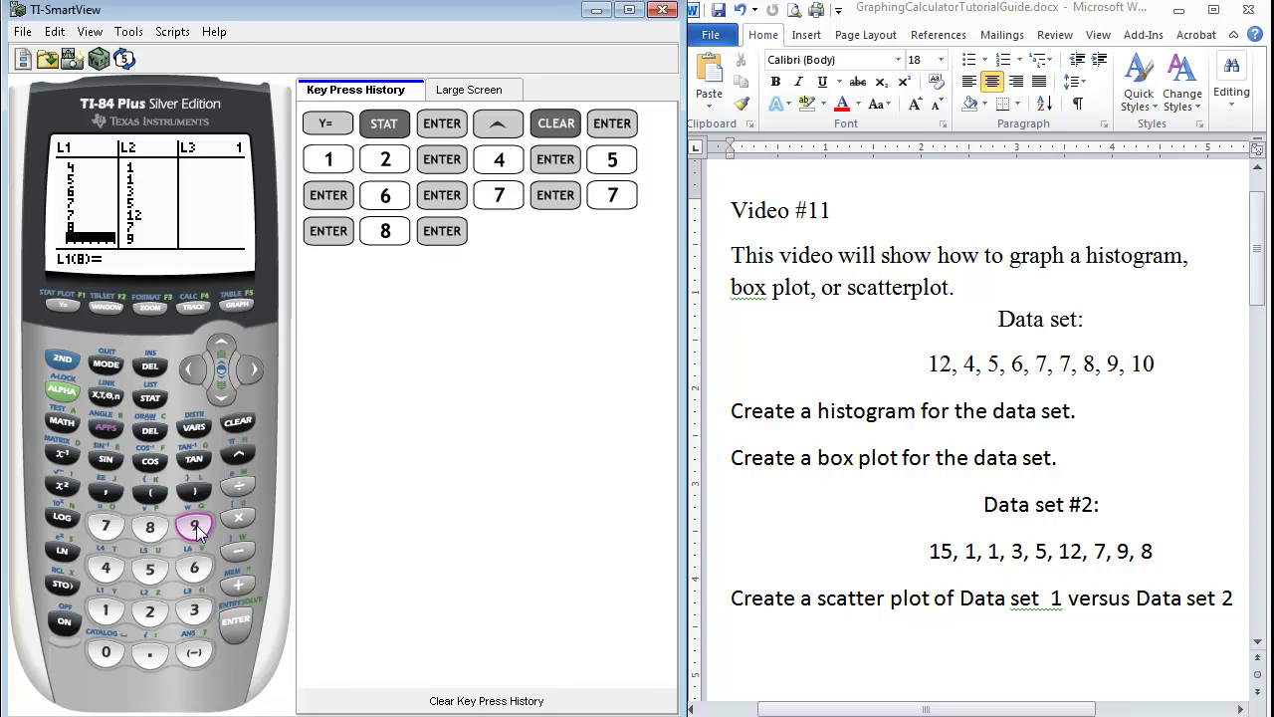
pyautogui.click(239, 623)
pyautogui.click(105, 611)
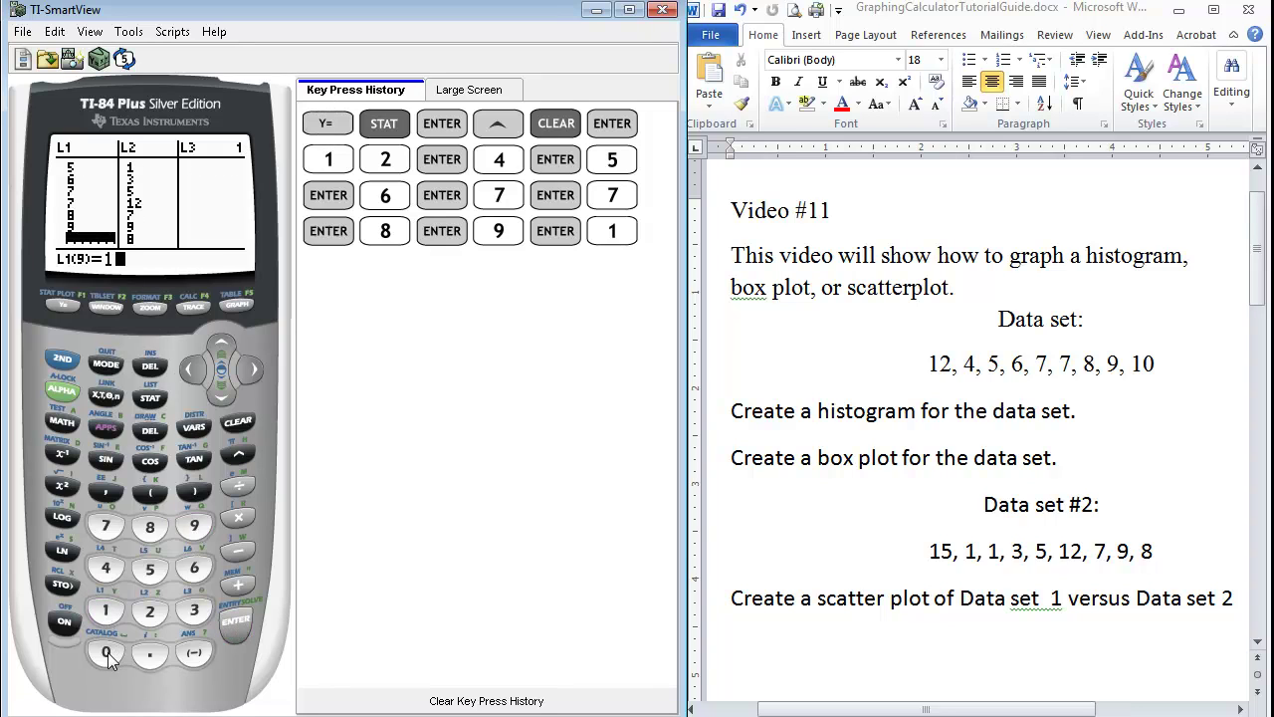
pyautogui.click(105, 652)
pyautogui.click(239, 624)
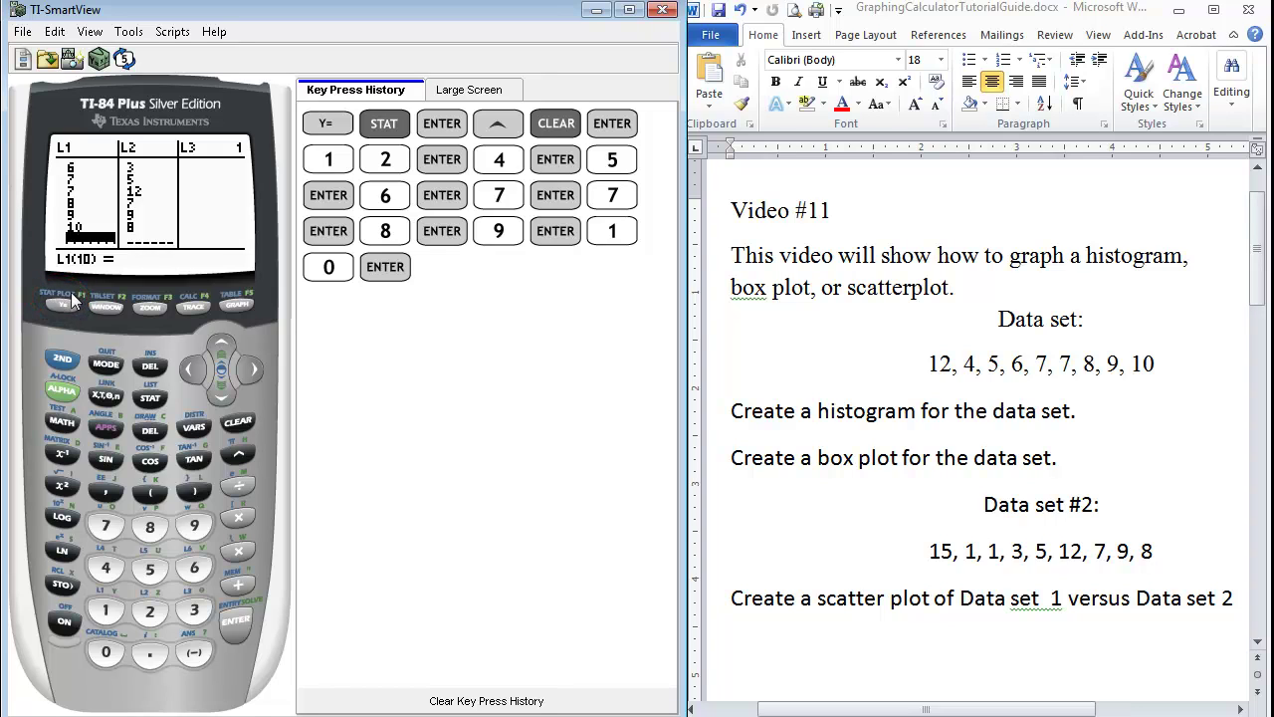
# Open the Plot1 setup from STAT PLOT and switch Plot1 on.
pyautogui.click(61, 362)
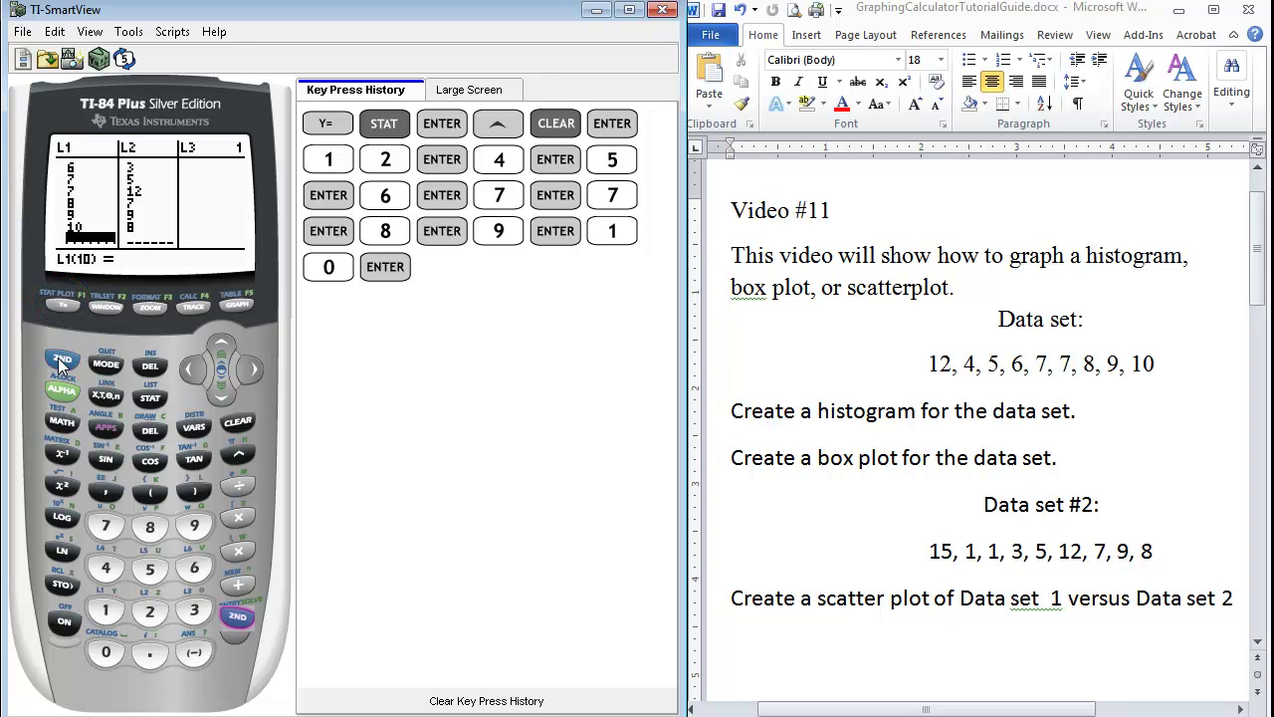
pyautogui.click(66, 306)
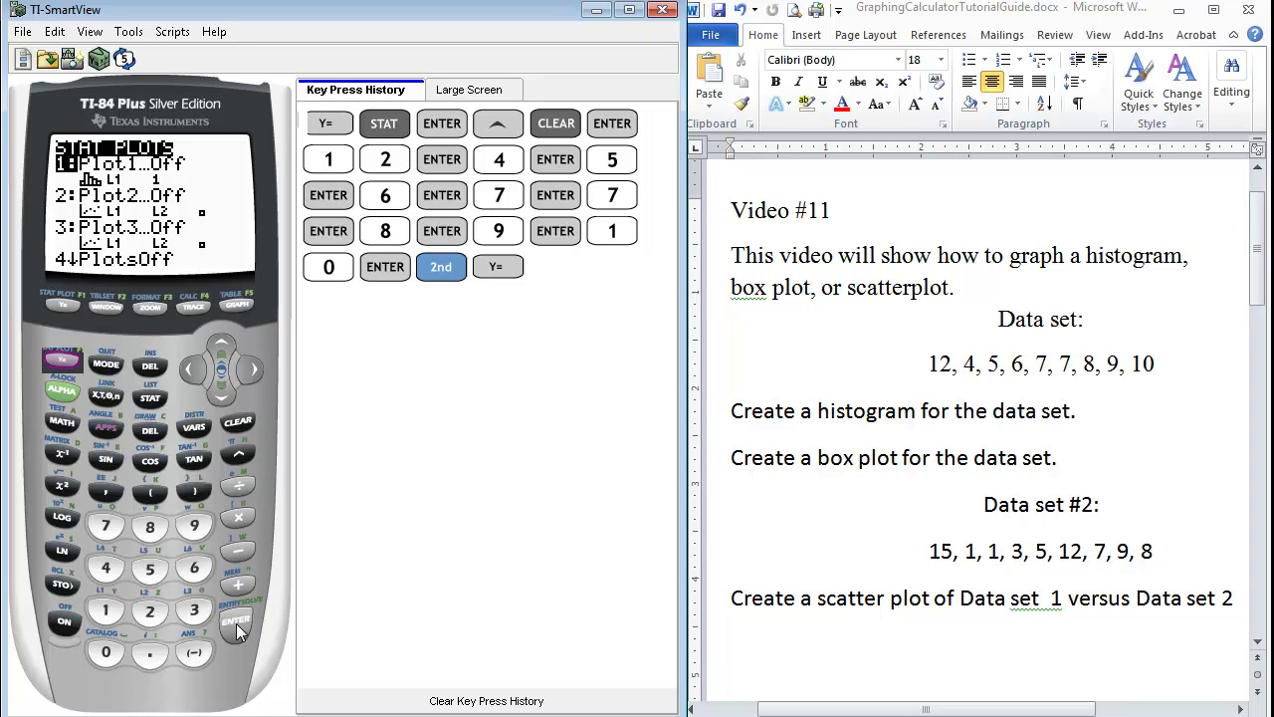
pyautogui.click(237, 627)
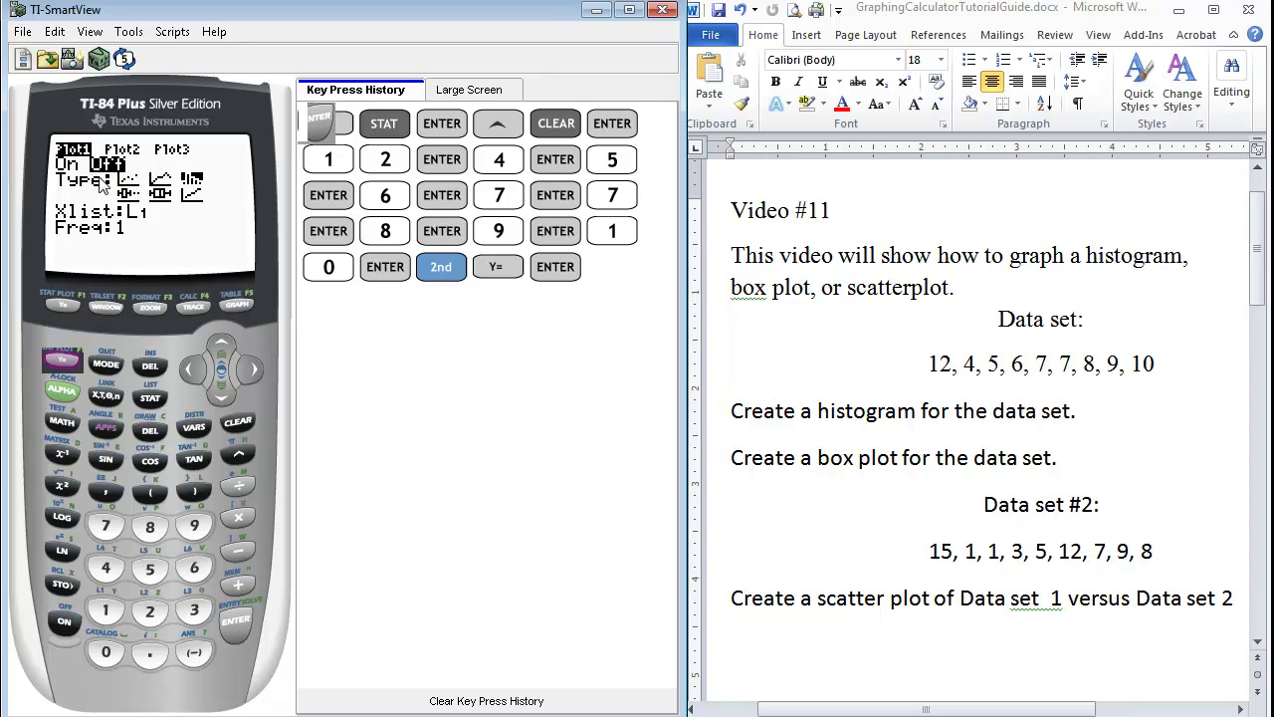
pyautogui.click(236, 622)
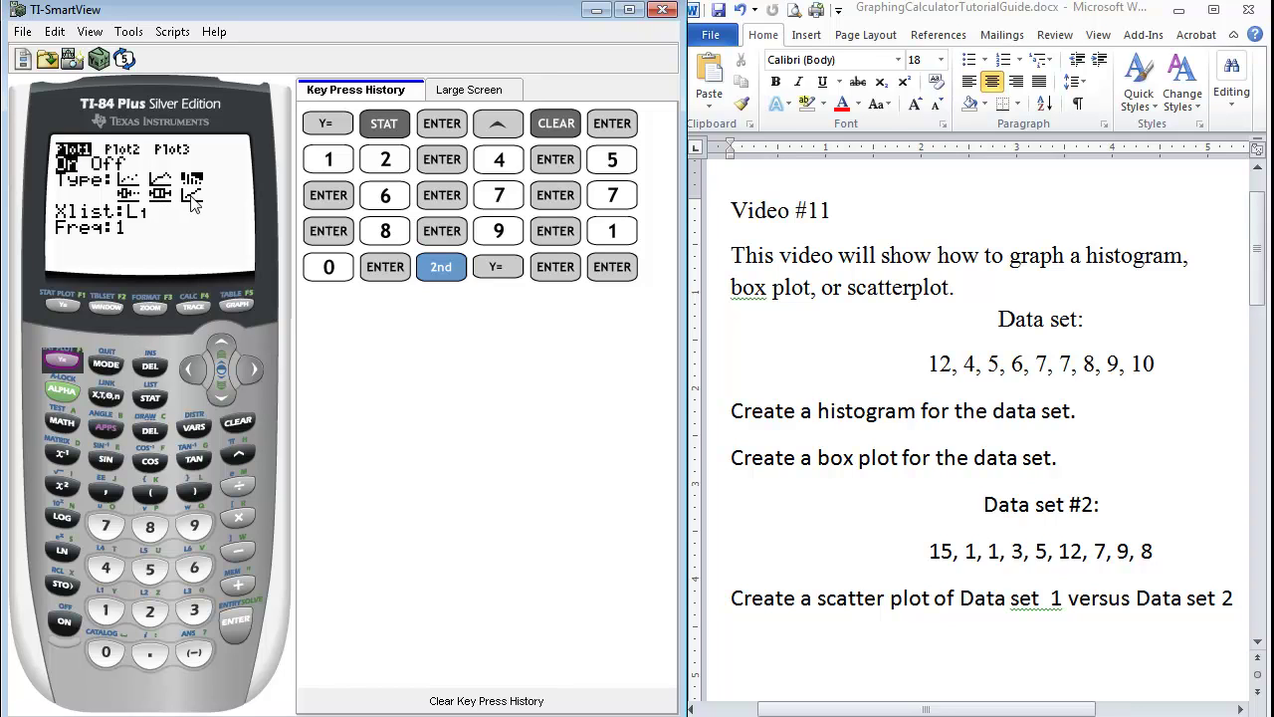
# Set Plot1's type to histogram.
pyautogui.click(224, 395)
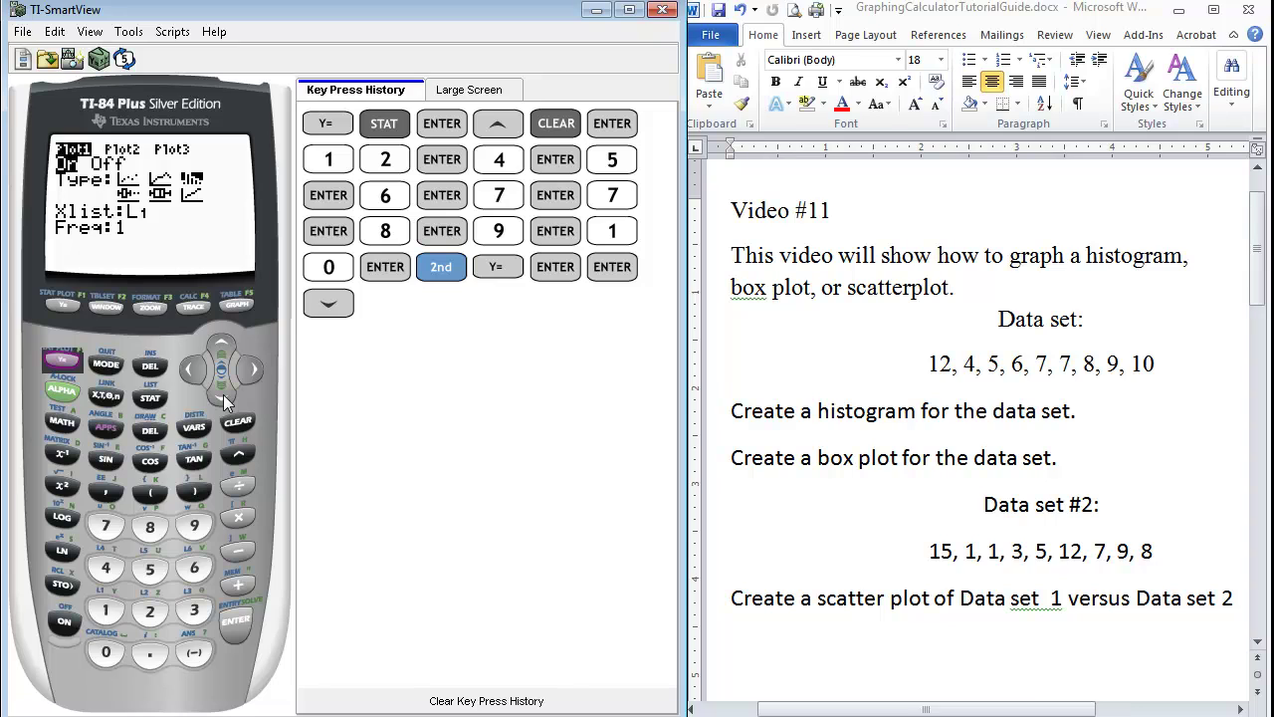
pyautogui.click(244, 375)
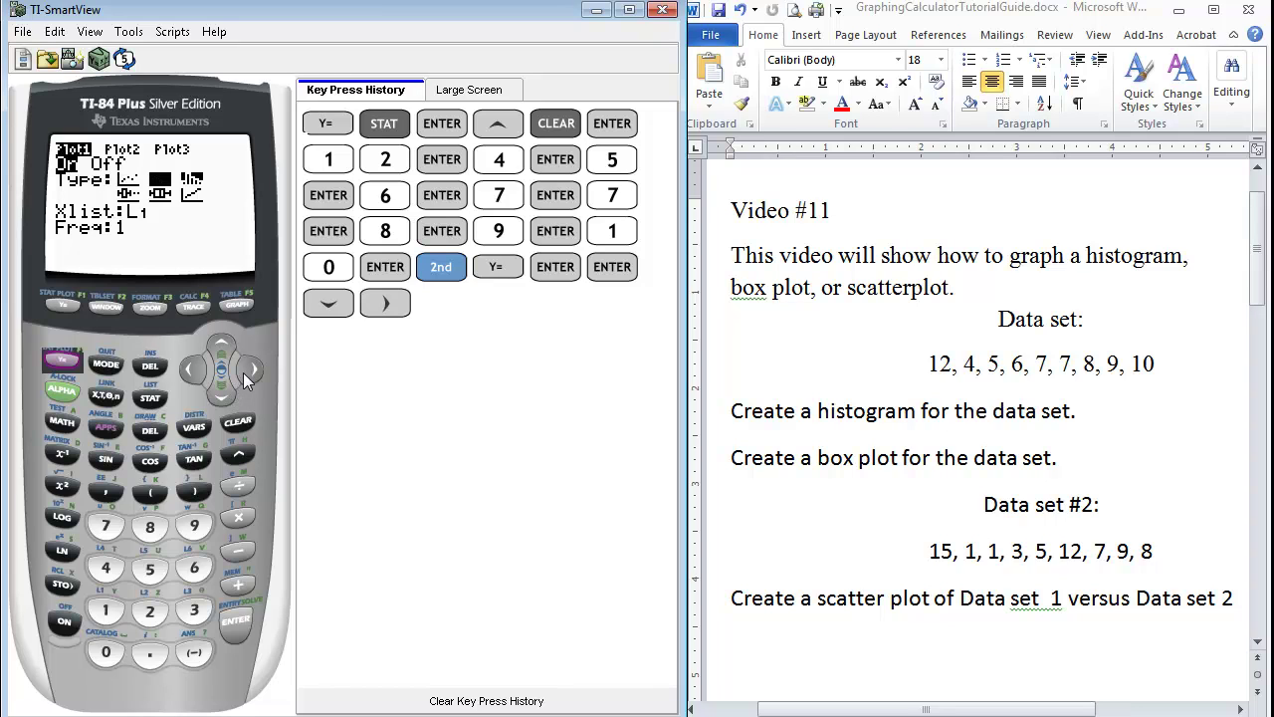
pyautogui.click(246, 379)
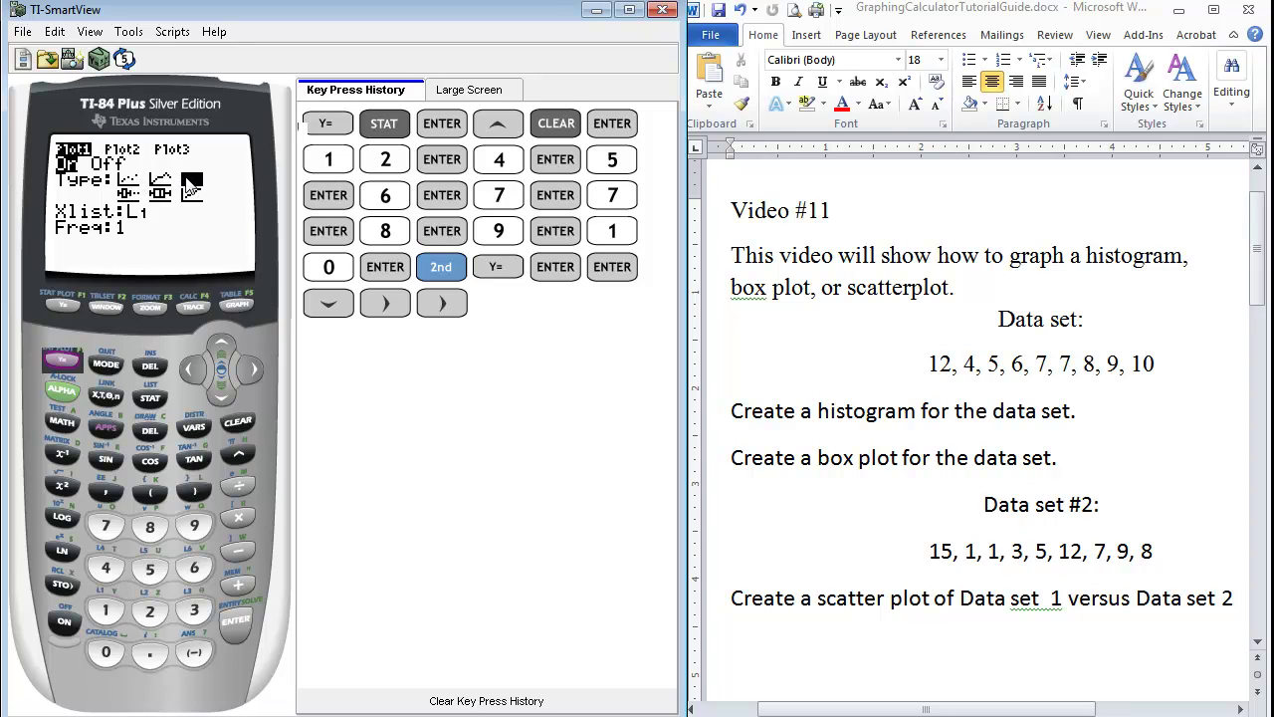
pyautogui.click(237, 621)
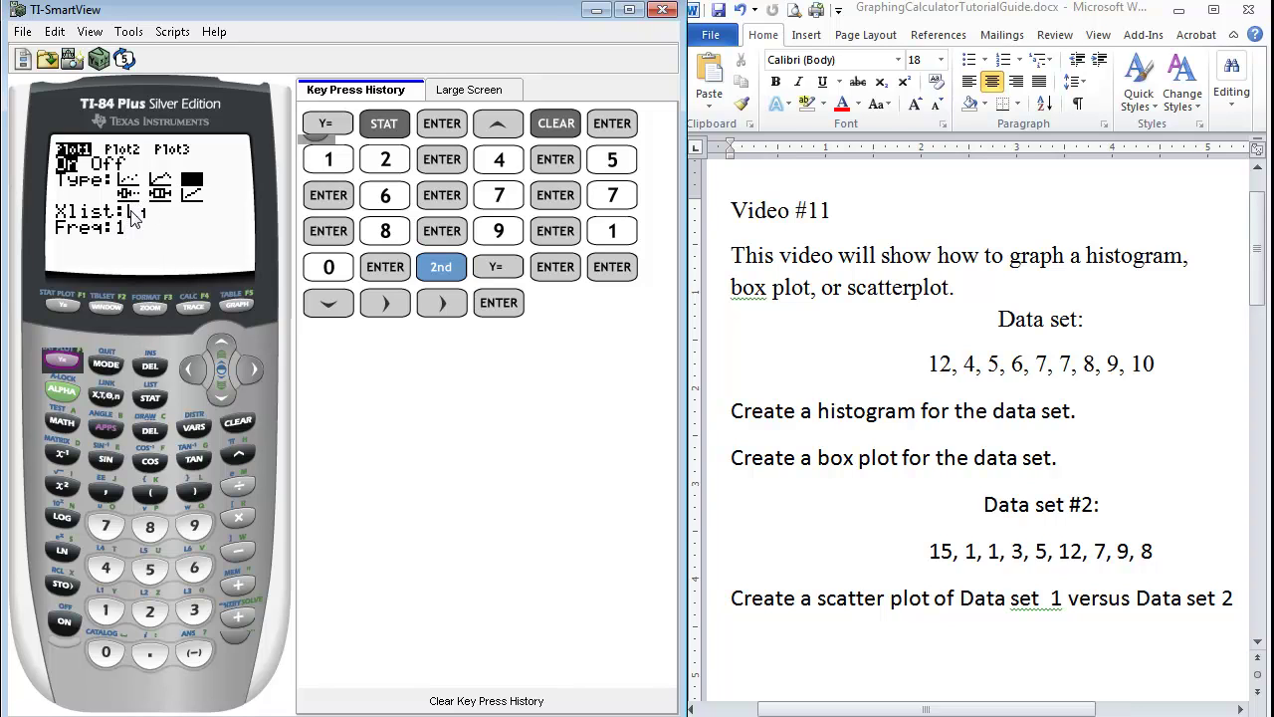
# Set Plot1's Xlist to L1, replacing a mistaken L2, and draw the histogram.
pyautogui.click(220, 399)
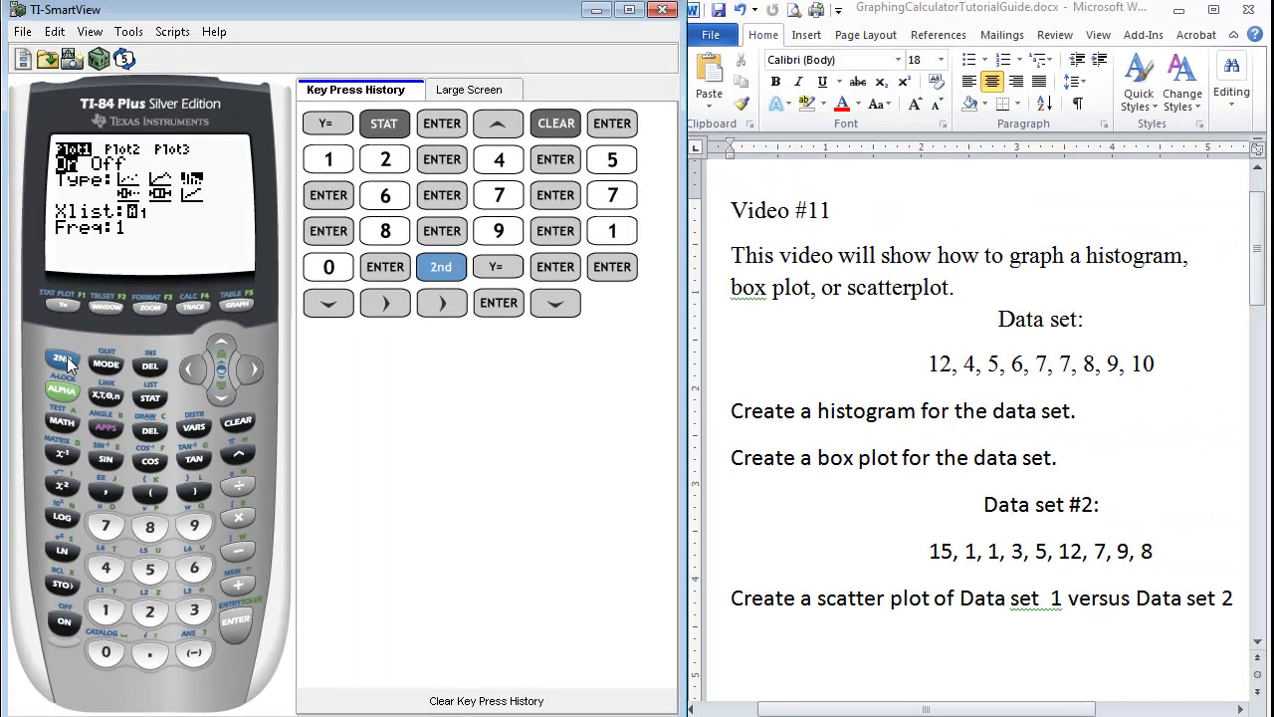
pyautogui.click(63, 360)
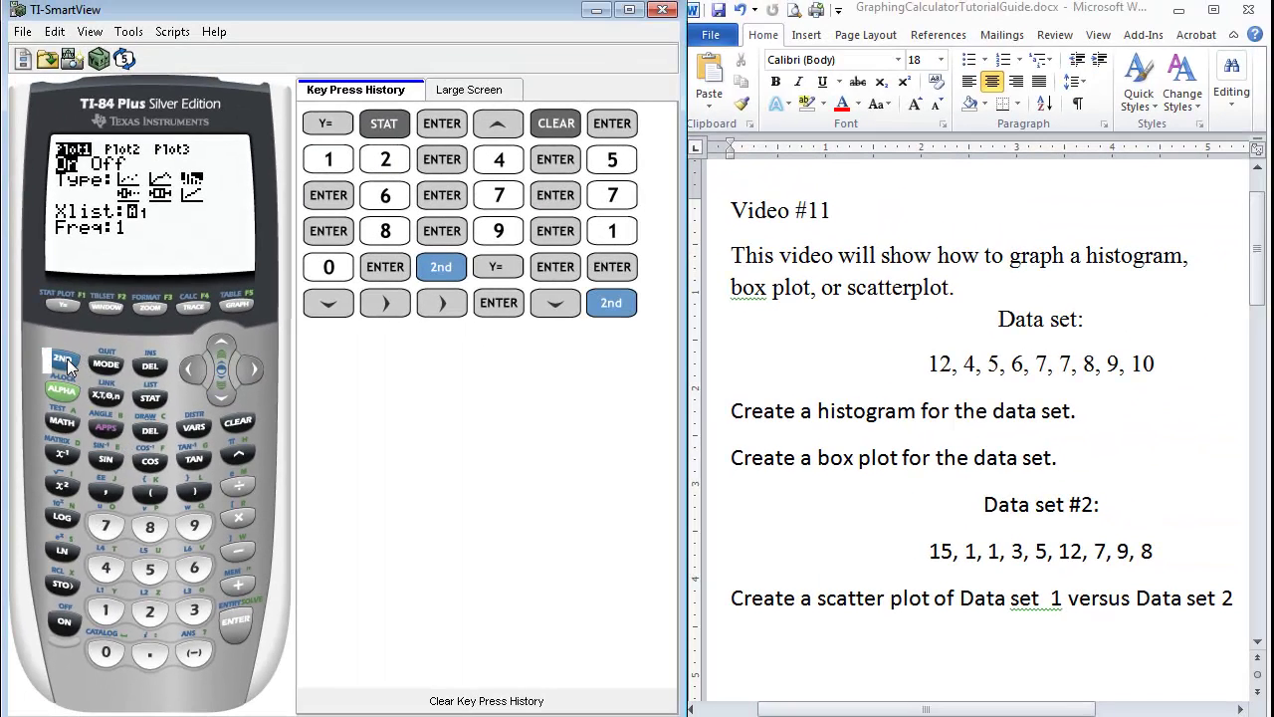
pyautogui.click(142, 615)
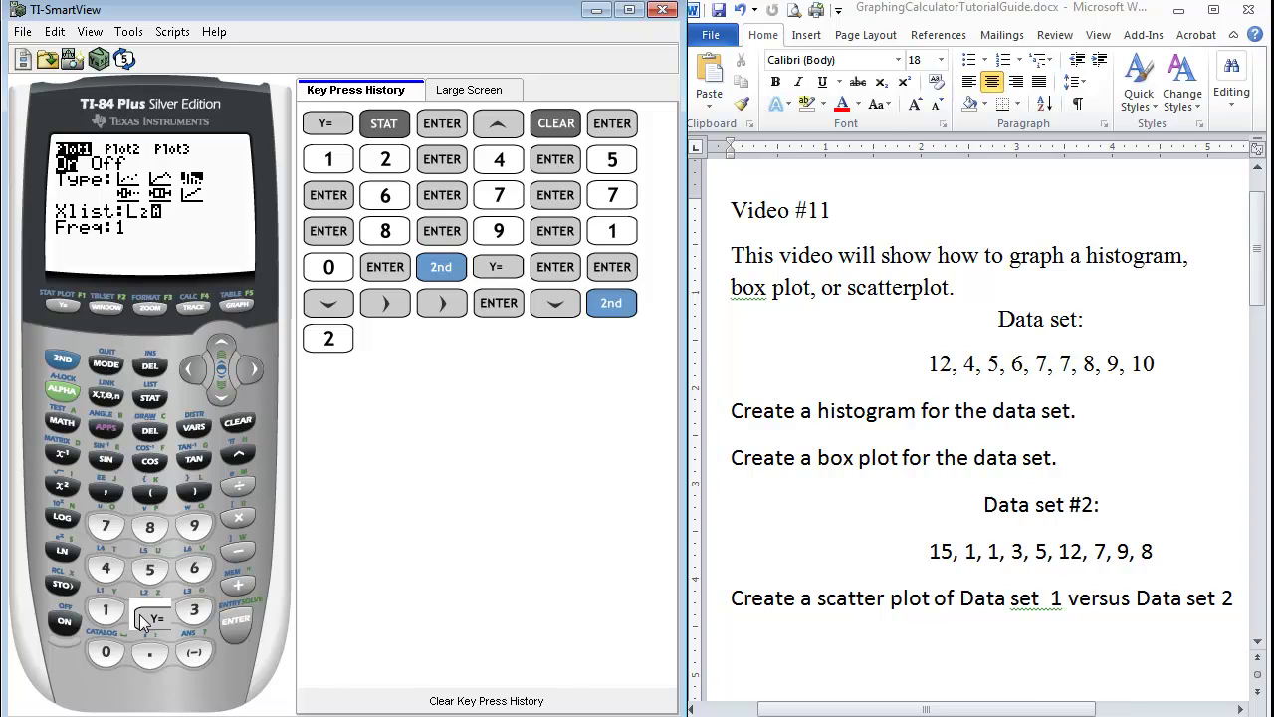
pyautogui.click(191, 369)
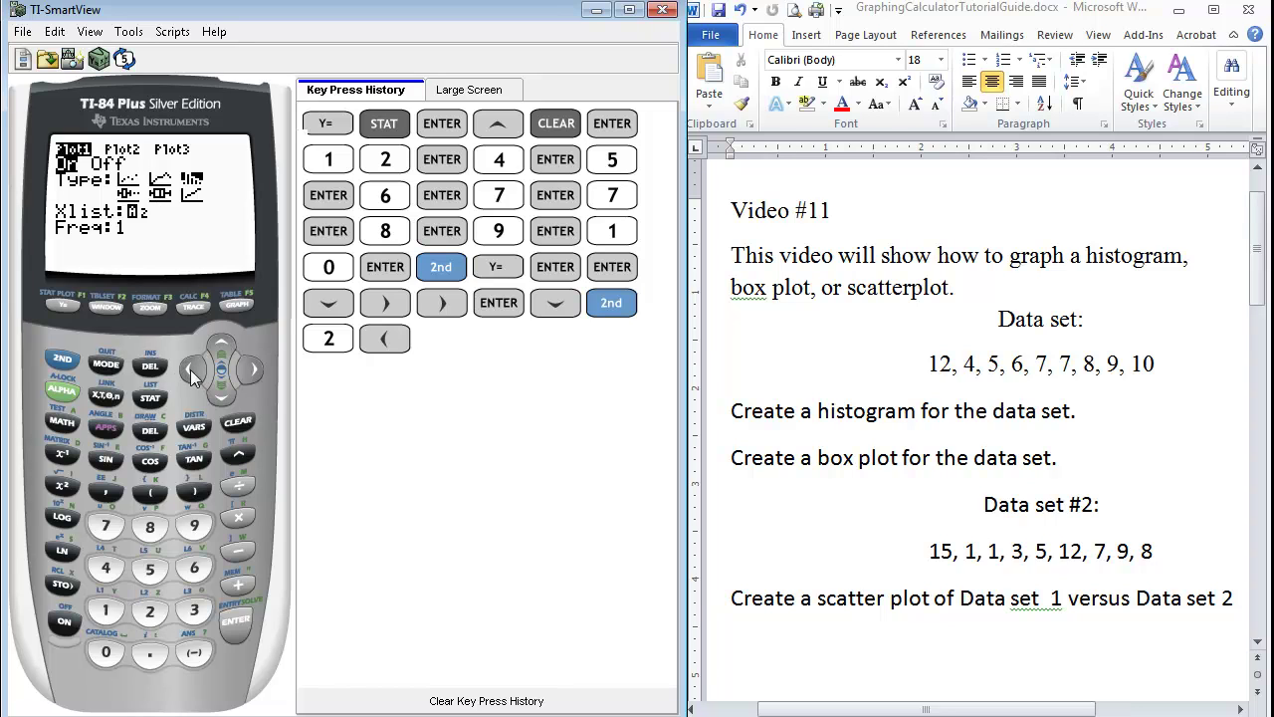
pyautogui.click(63, 361)
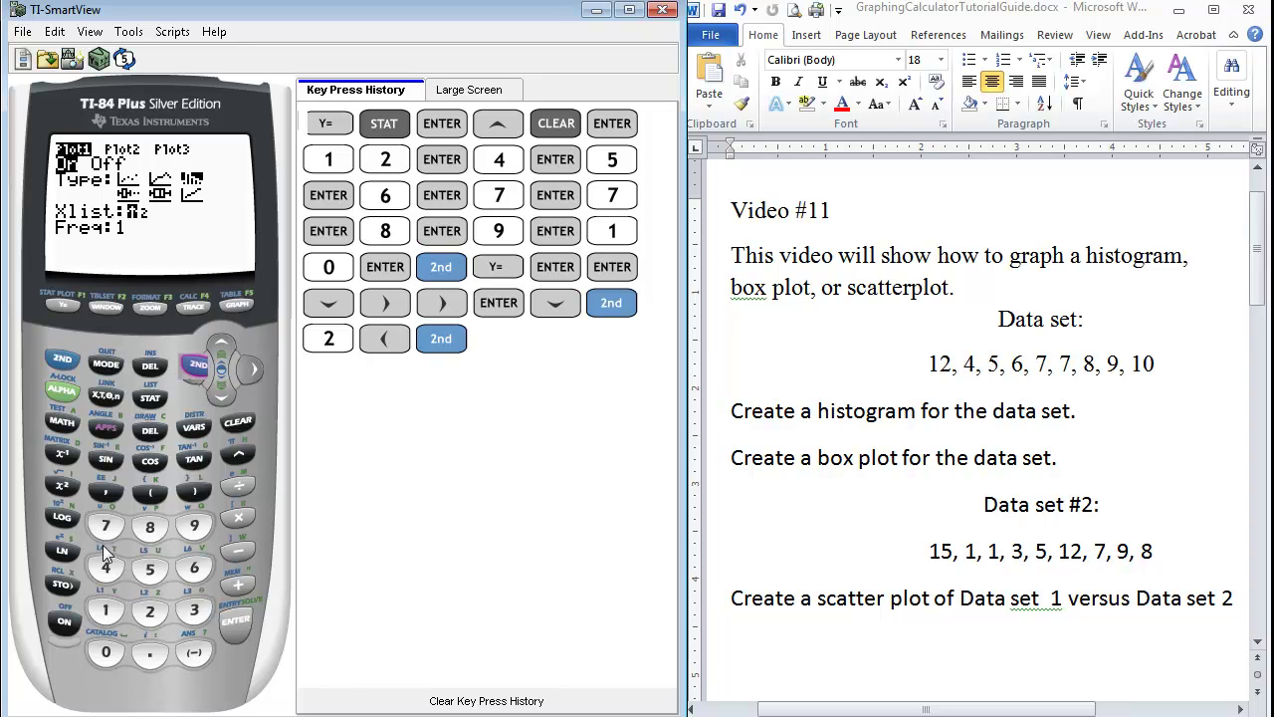
pyautogui.click(110, 617)
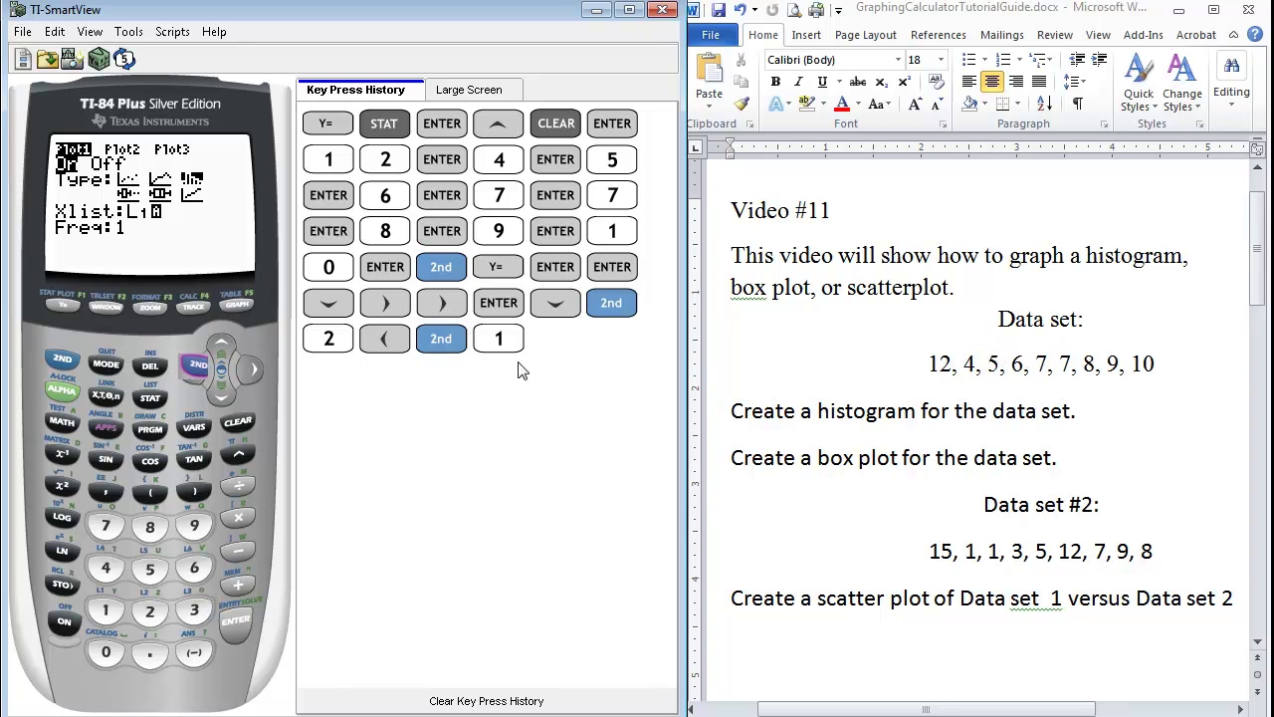
pyautogui.click(244, 305)
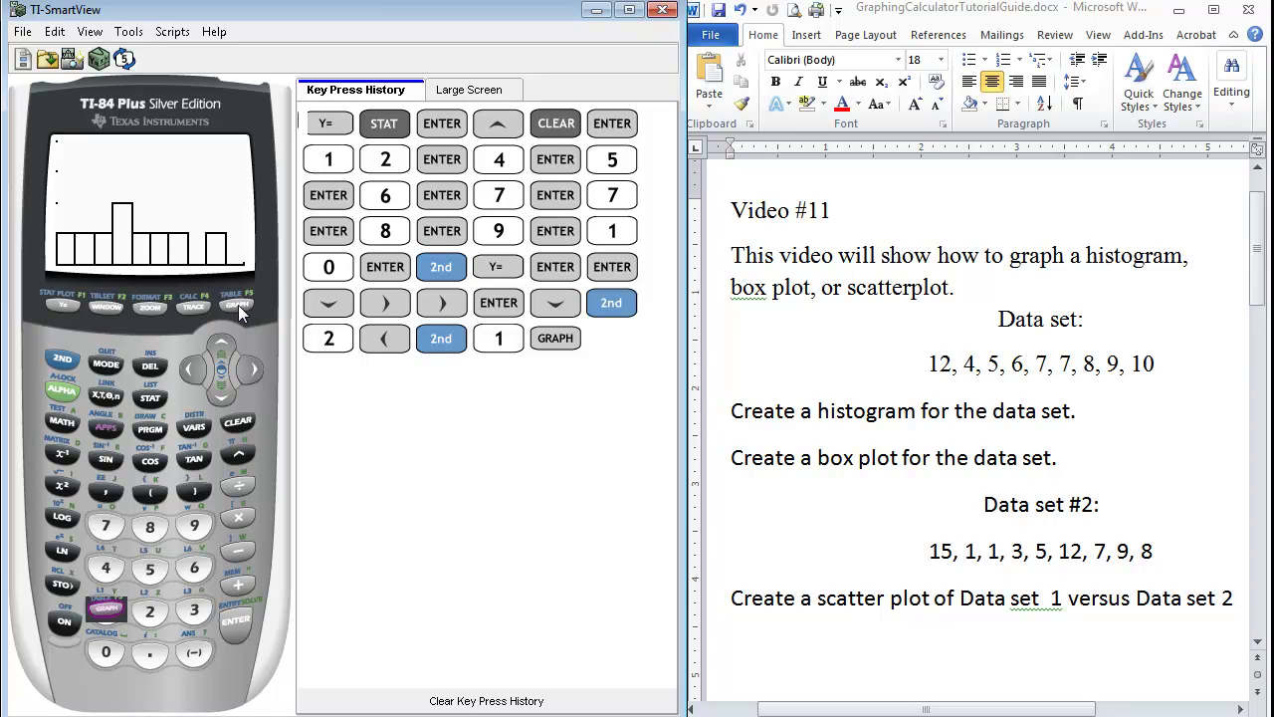
# Apply ZoomStat to fit the histogram to the L1 data, then clear the key press history.
pyautogui.click(147, 308)
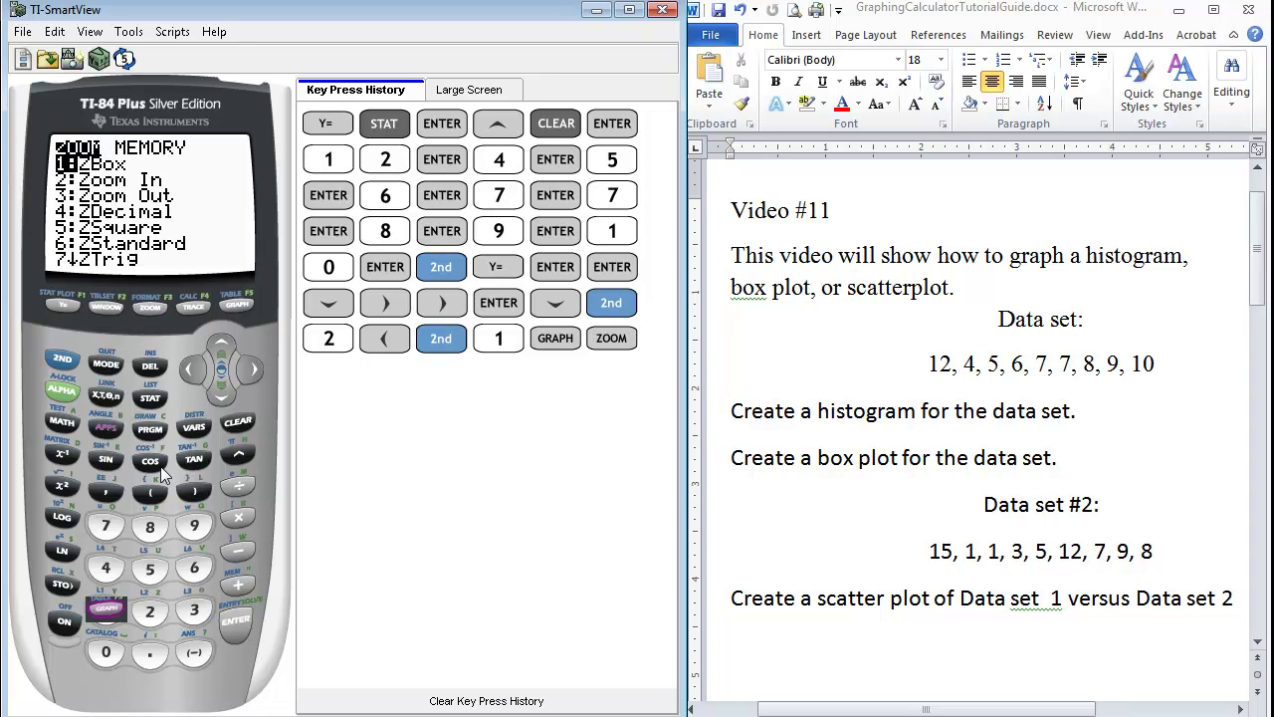
pyautogui.click(191, 527)
pyautogui.click(237, 630)
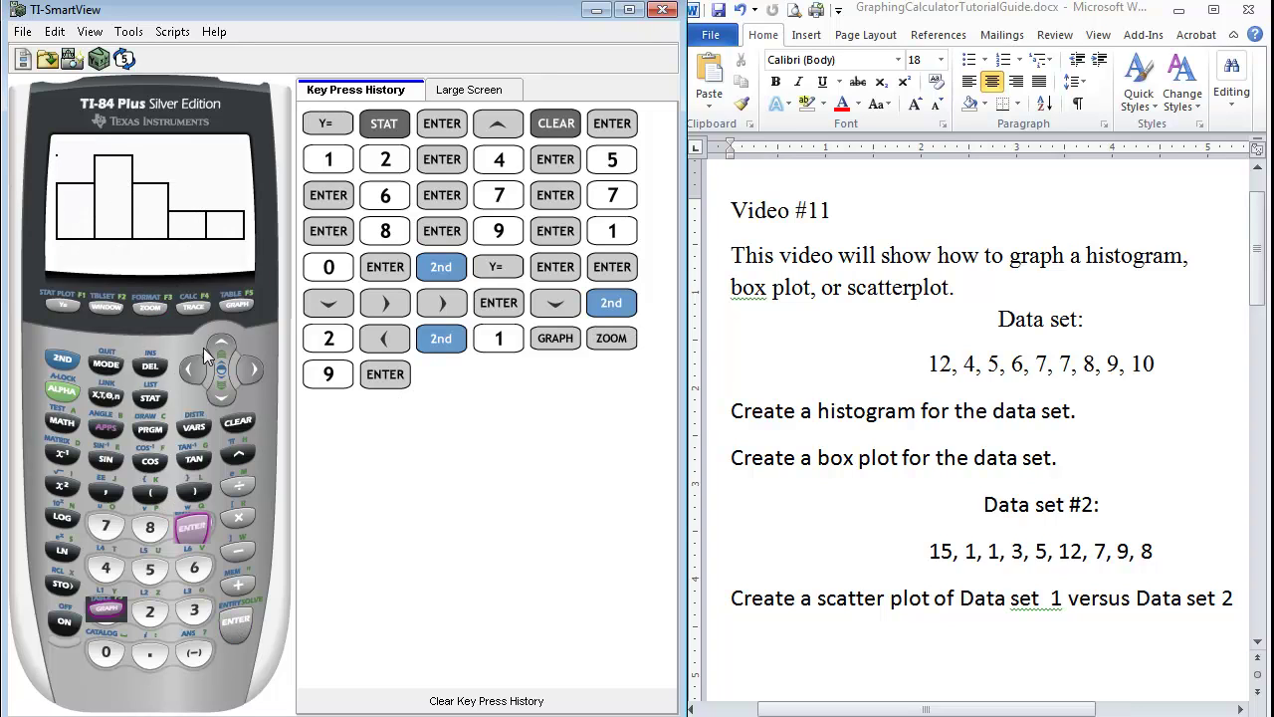
pyautogui.click(464, 703)
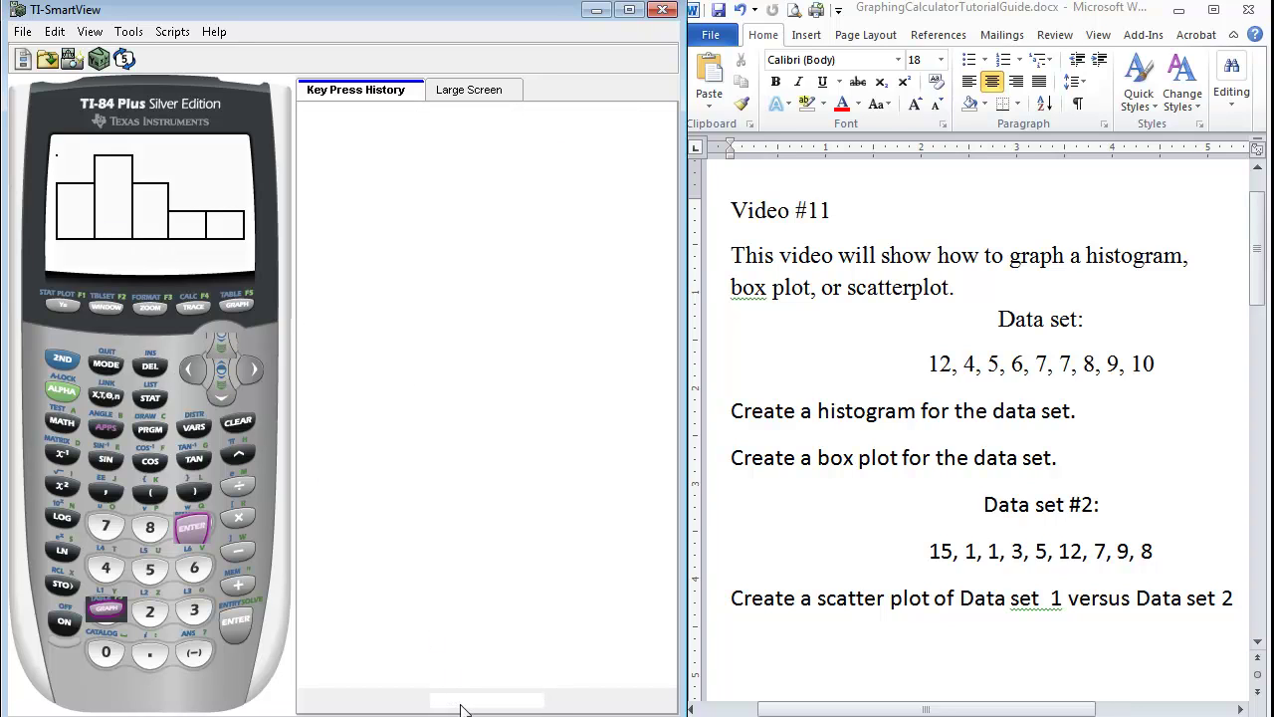
# Trace the histogram to the bar from 6 to under 8 containing 3 values.
pyautogui.click(183, 306)
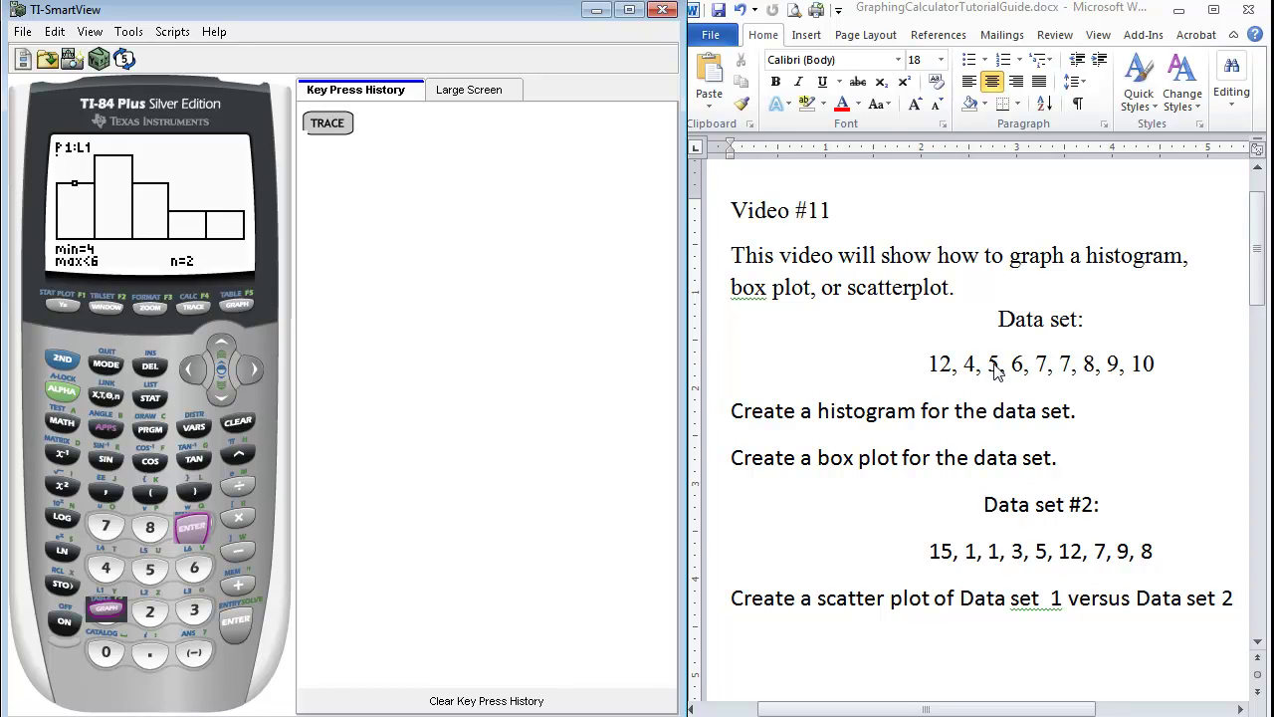
pyautogui.click(254, 370)
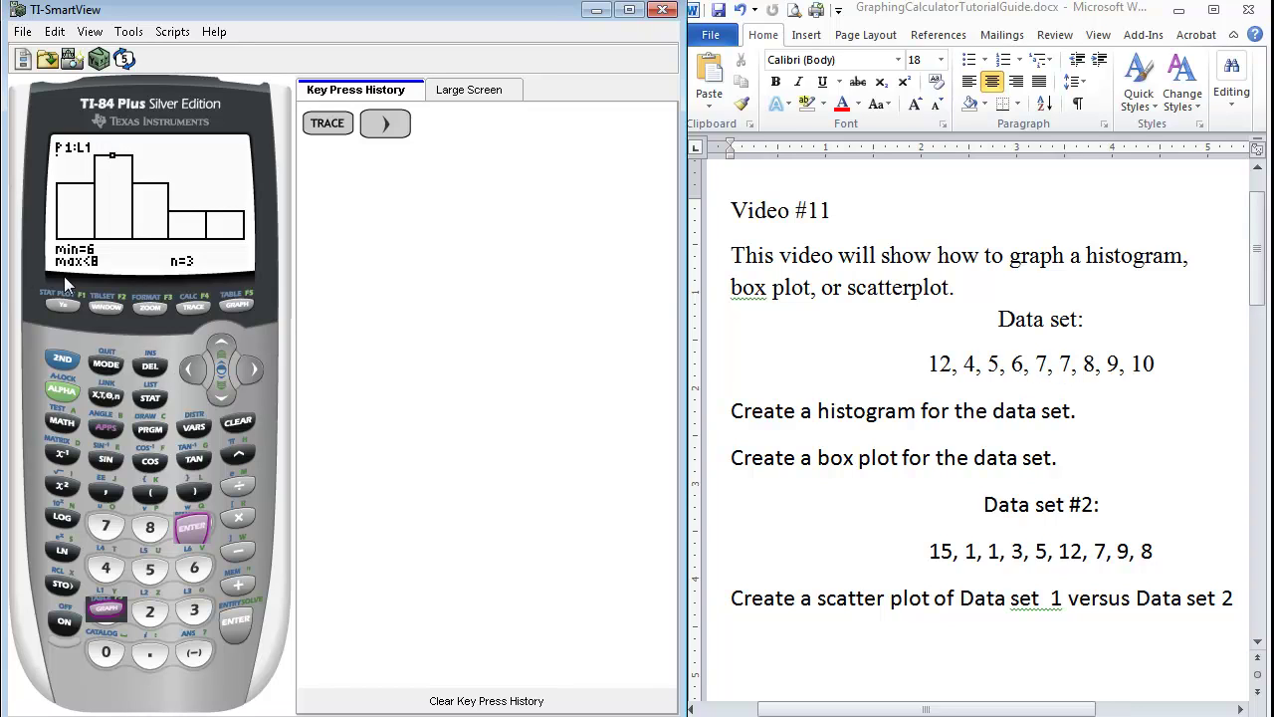
# Set the window's Xscl to 1, keeping Xmin 4 and Xmax 14.
pyautogui.click(111, 309)
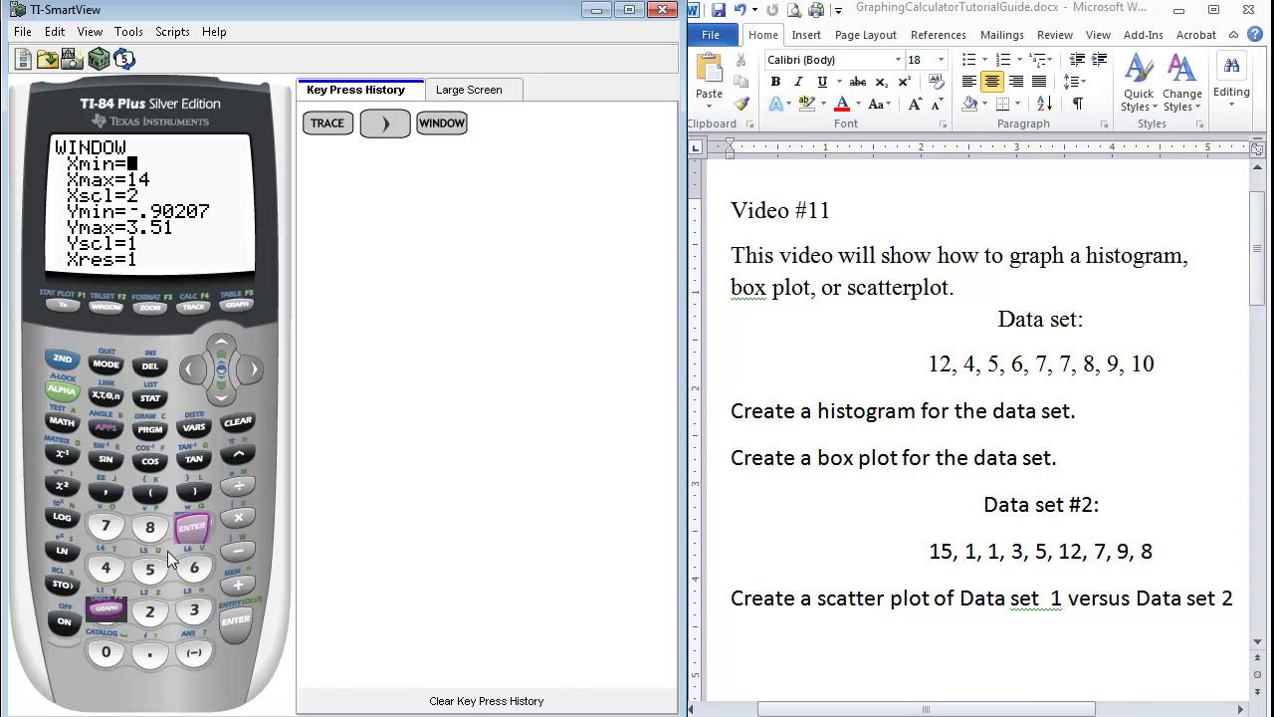
pyautogui.click(221, 399)
pyautogui.click(221, 401)
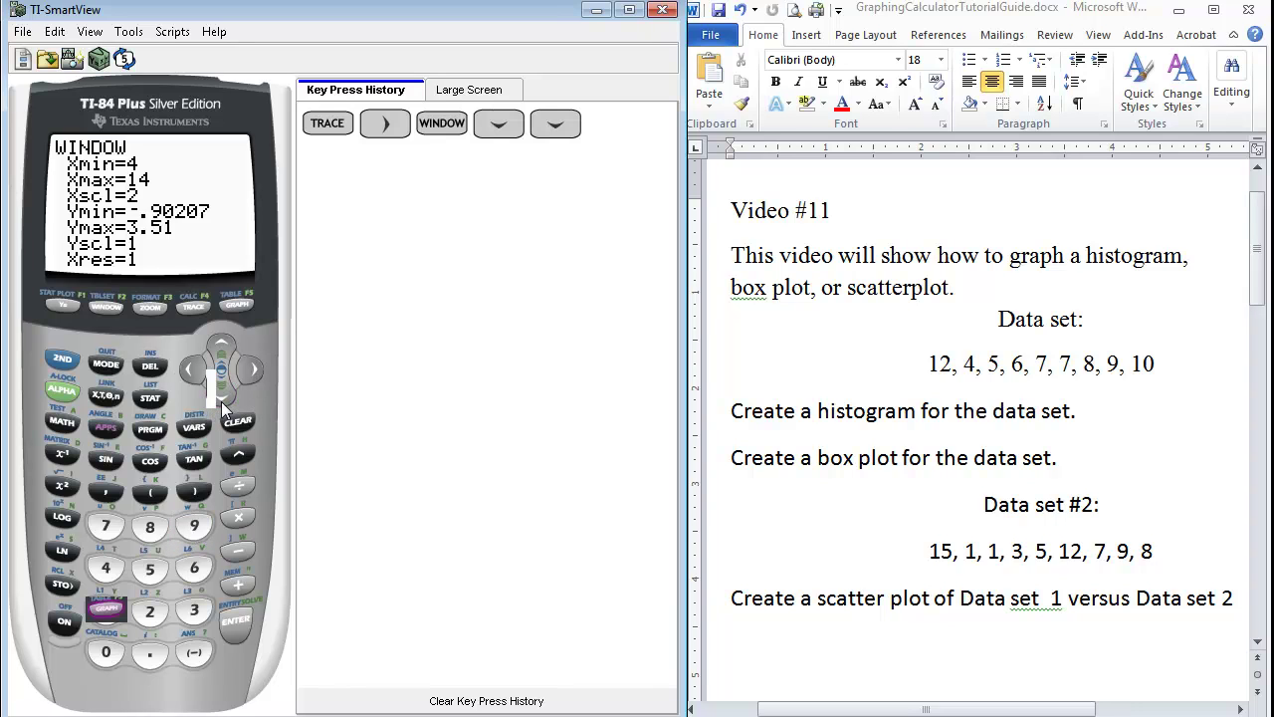
pyautogui.click(102, 614)
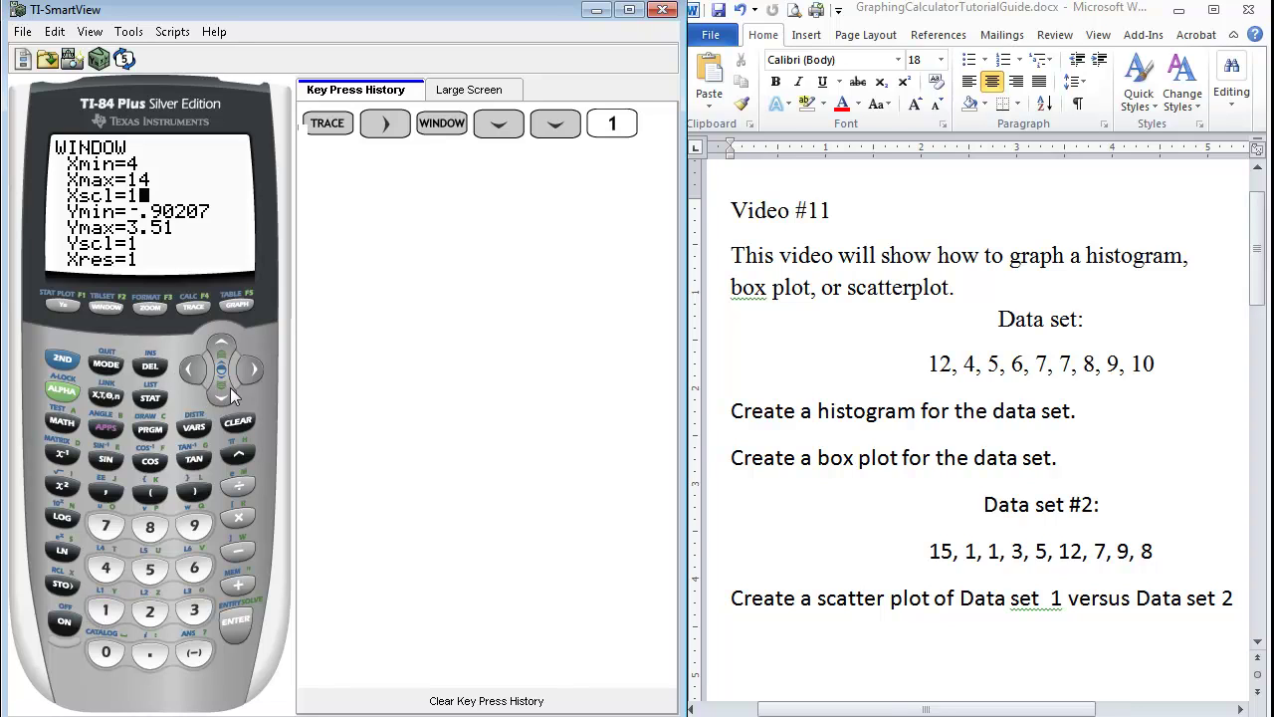
# Redraw the histogram with width-1 bars and trace to the last bar, 12 to 13, n=1.
pyautogui.click(237, 307)
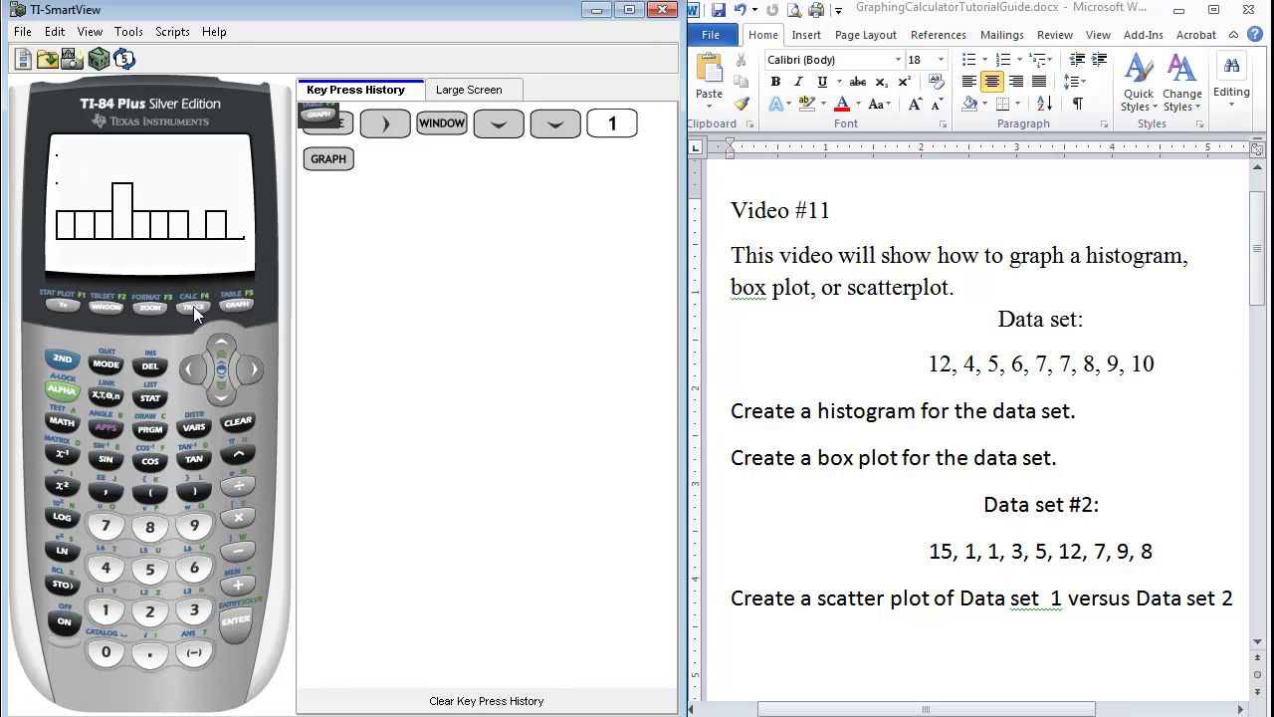
pyautogui.click(193, 306)
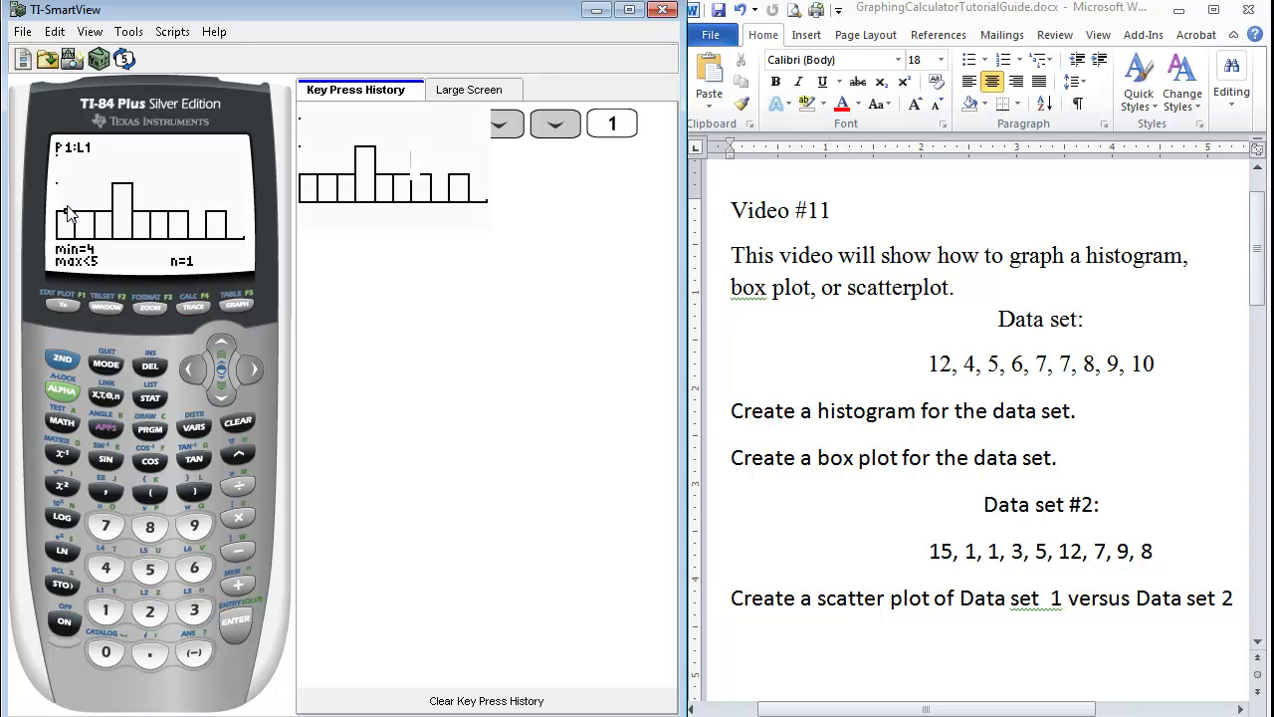
pyautogui.click(251, 369)
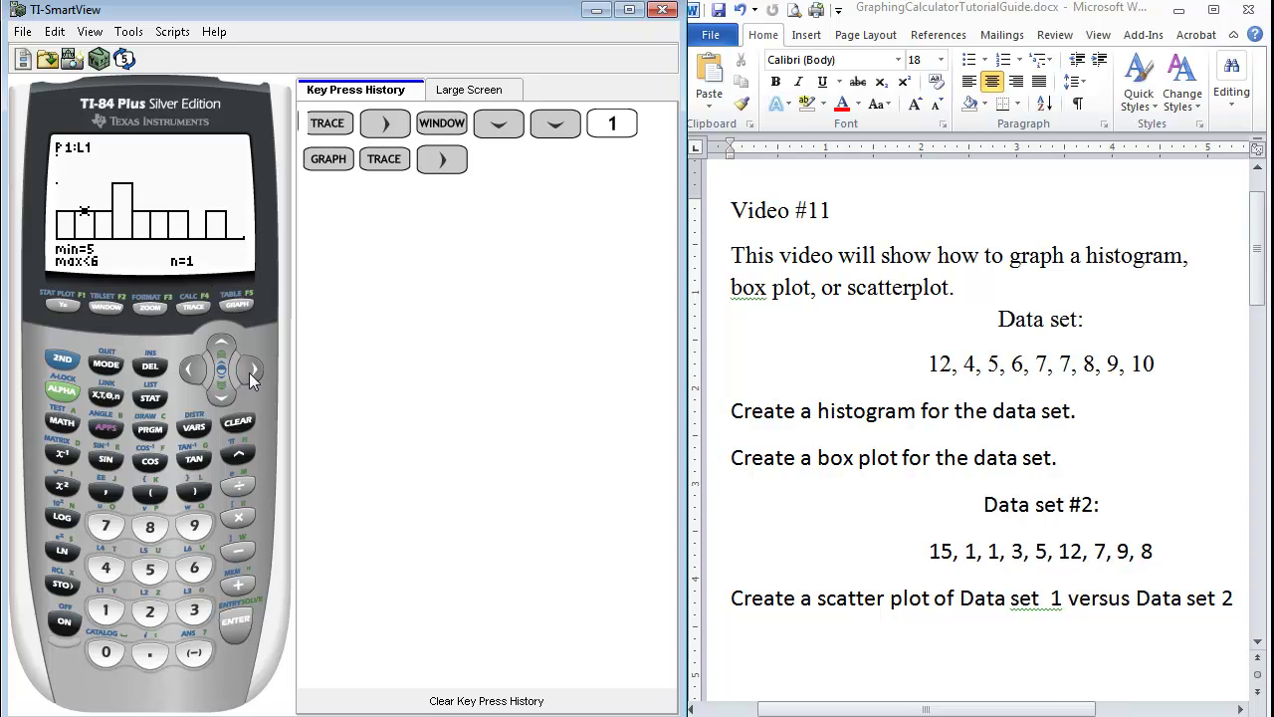
pyautogui.click(250, 370)
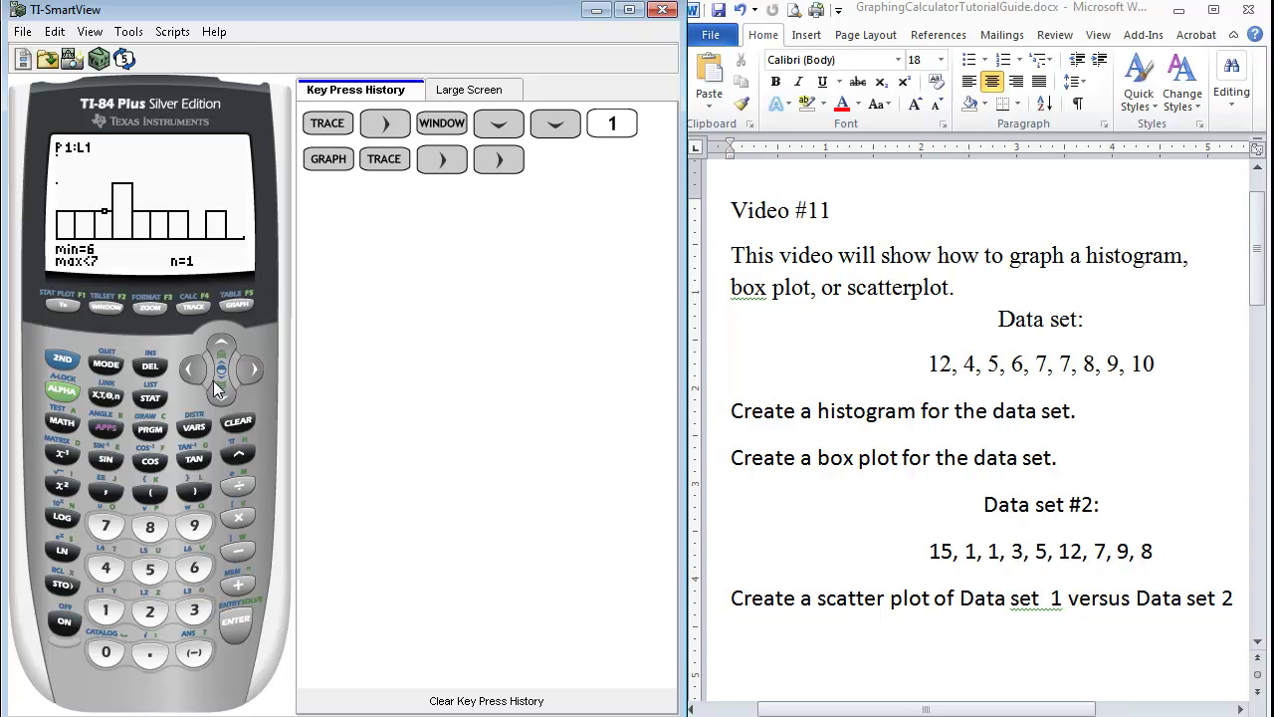
pyautogui.click(252, 367)
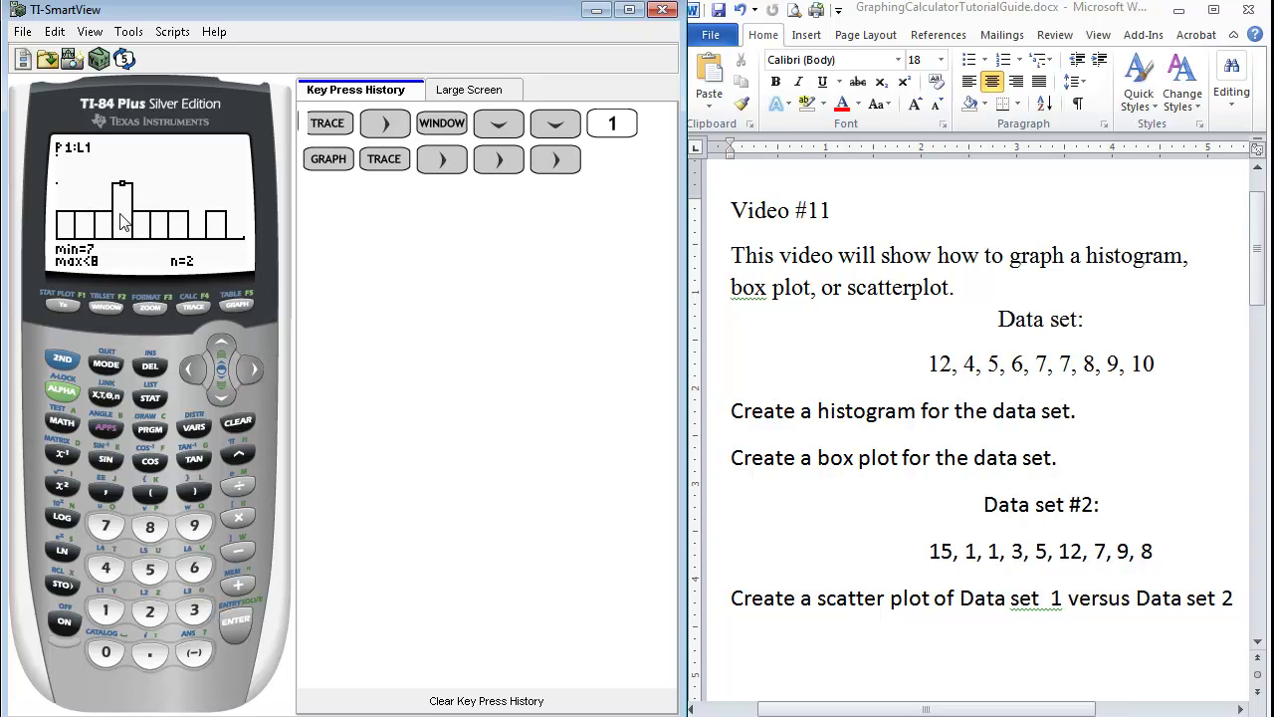
pyautogui.click(252, 372)
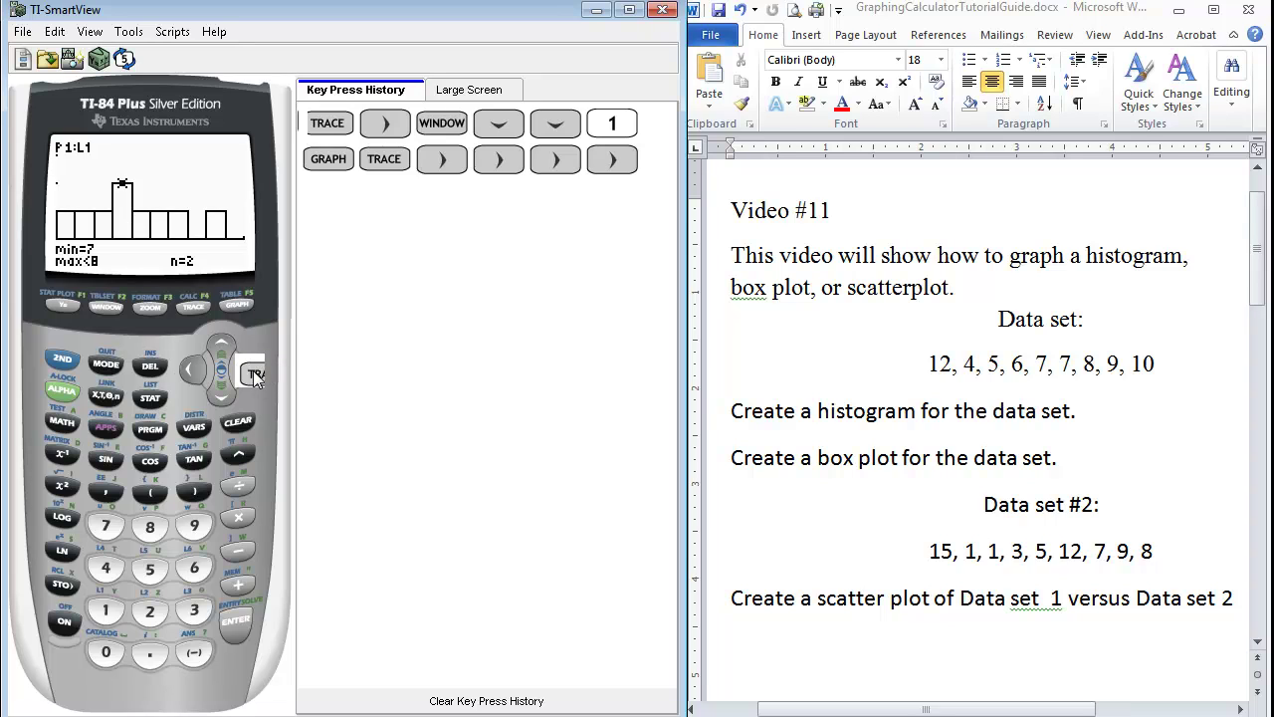
pyautogui.click(251, 371)
pyautogui.click(253, 372)
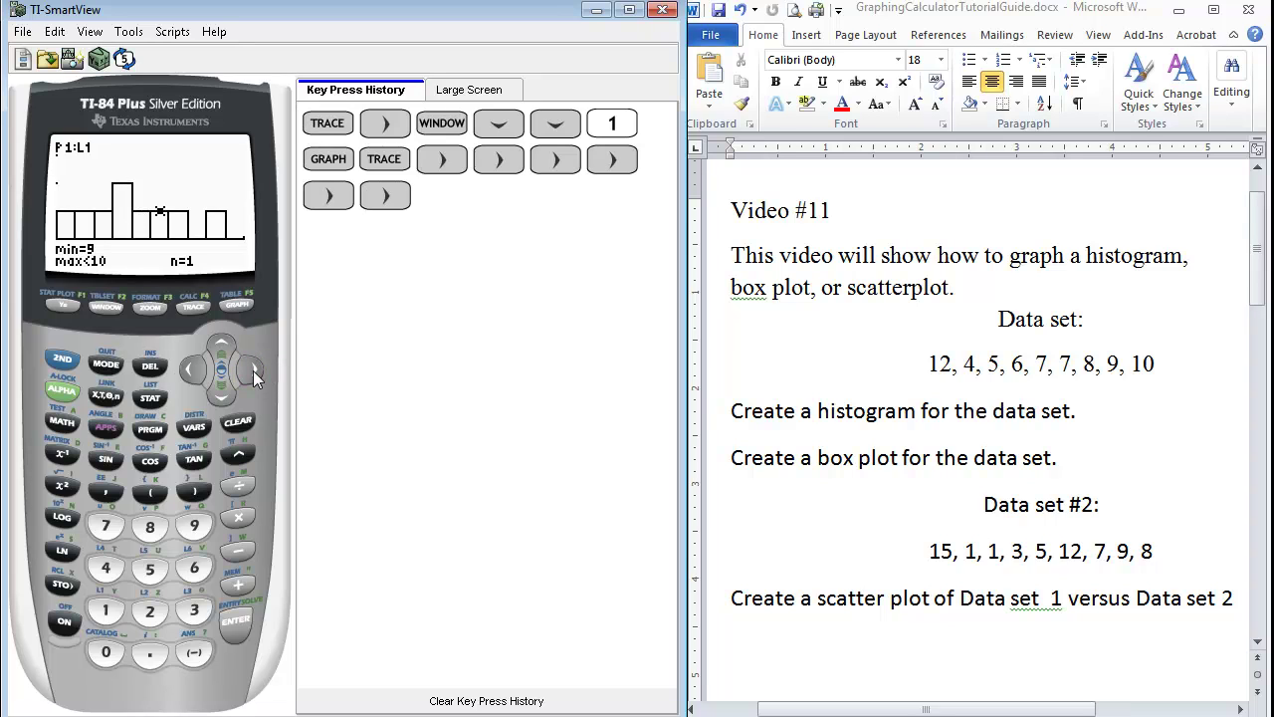
pyautogui.click(253, 373)
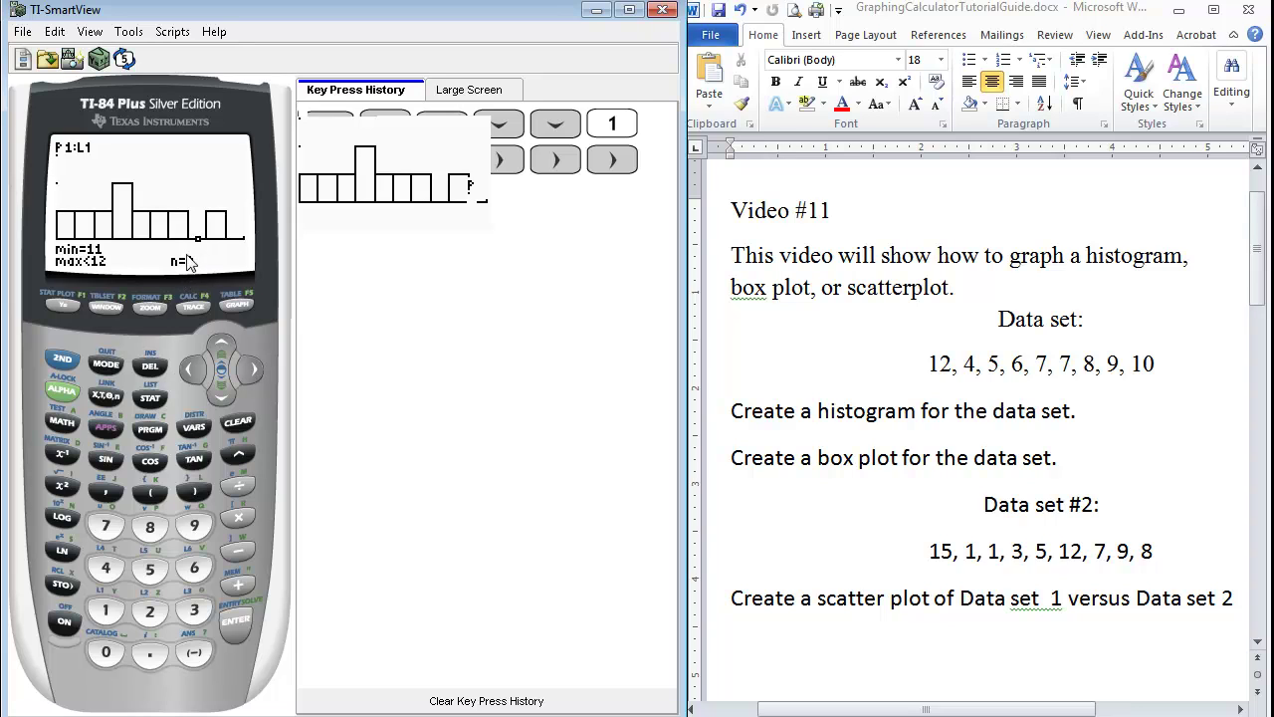
pyautogui.click(258, 370)
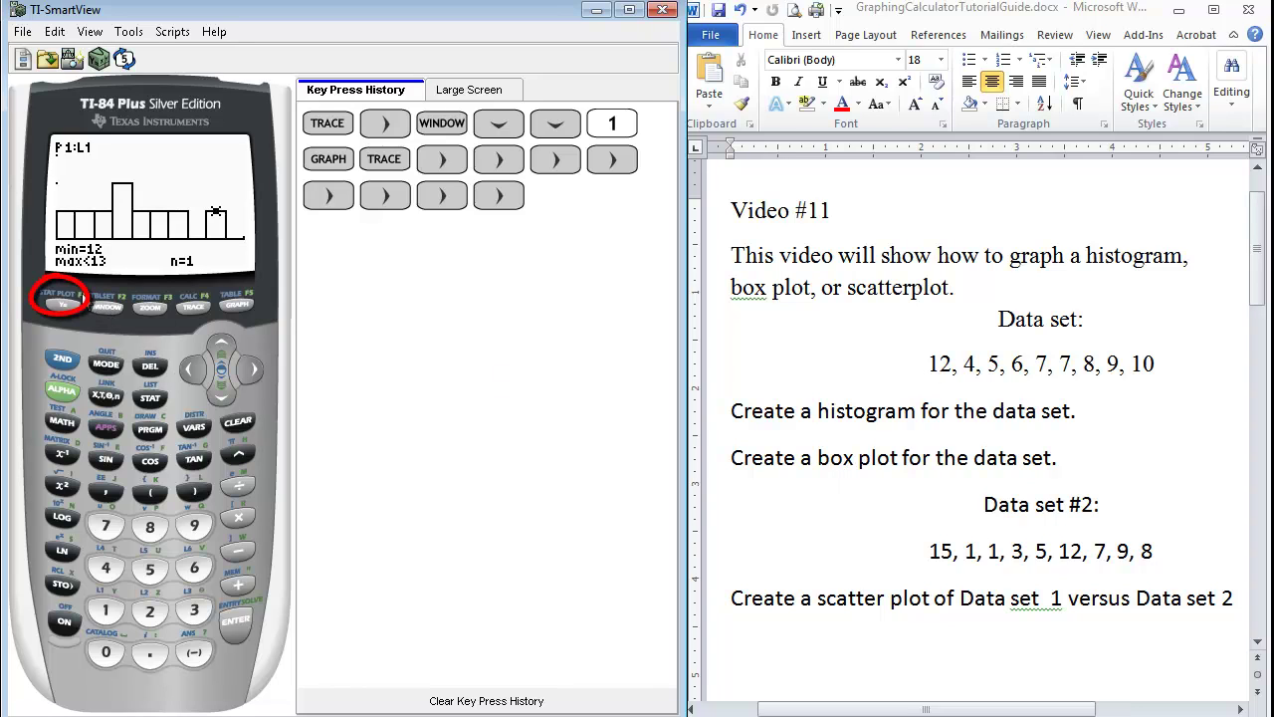
# Clear the key press history and bring up the Plot1 setup screen.
pyautogui.click(533, 702)
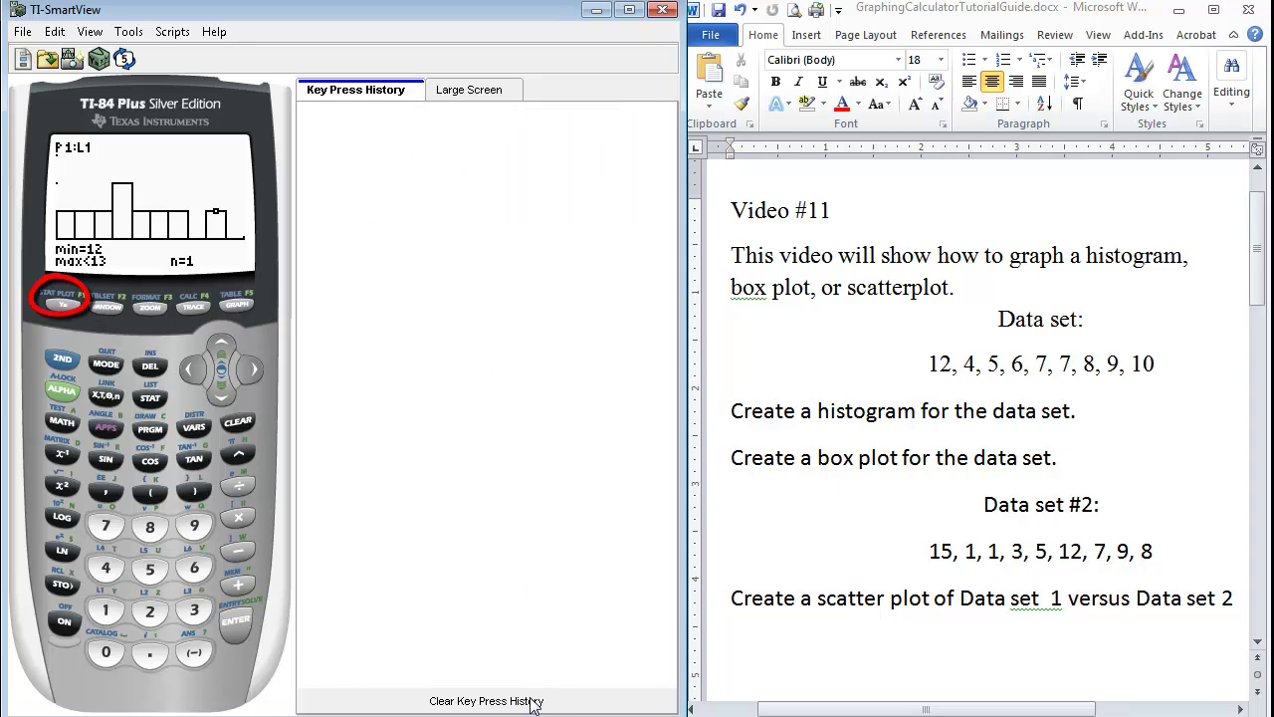
pyautogui.click(64, 360)
pyautogui.click(62, 306)
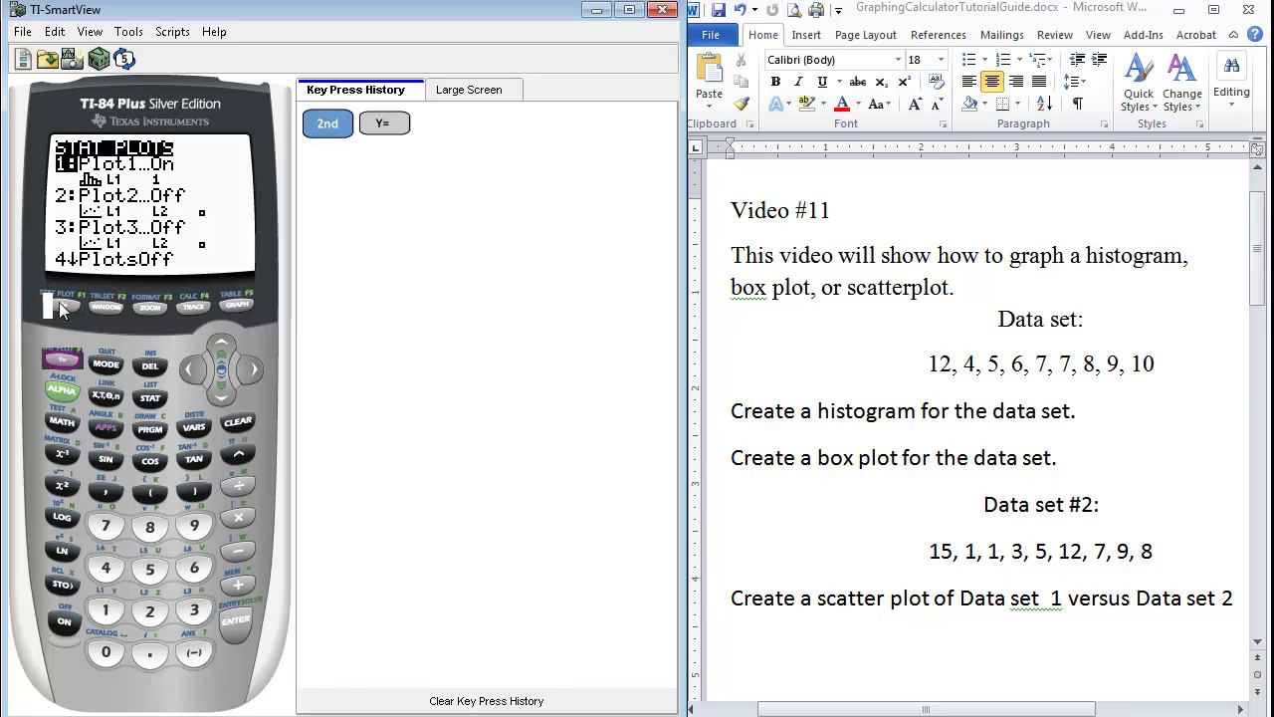
pyautogui.click(240, 618)
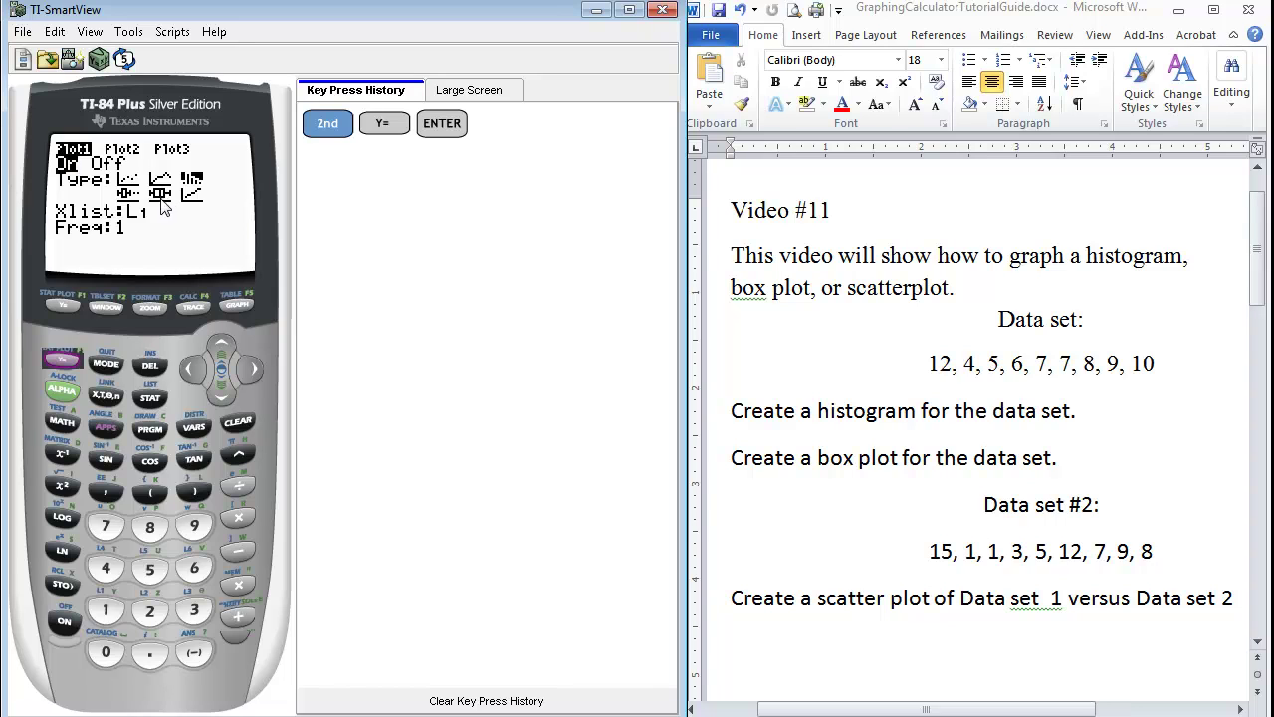
# Change Plot1's type from histogram to box plot, keeping Xlist L1 and Freq 1.
pyautogui.click(223, 396)
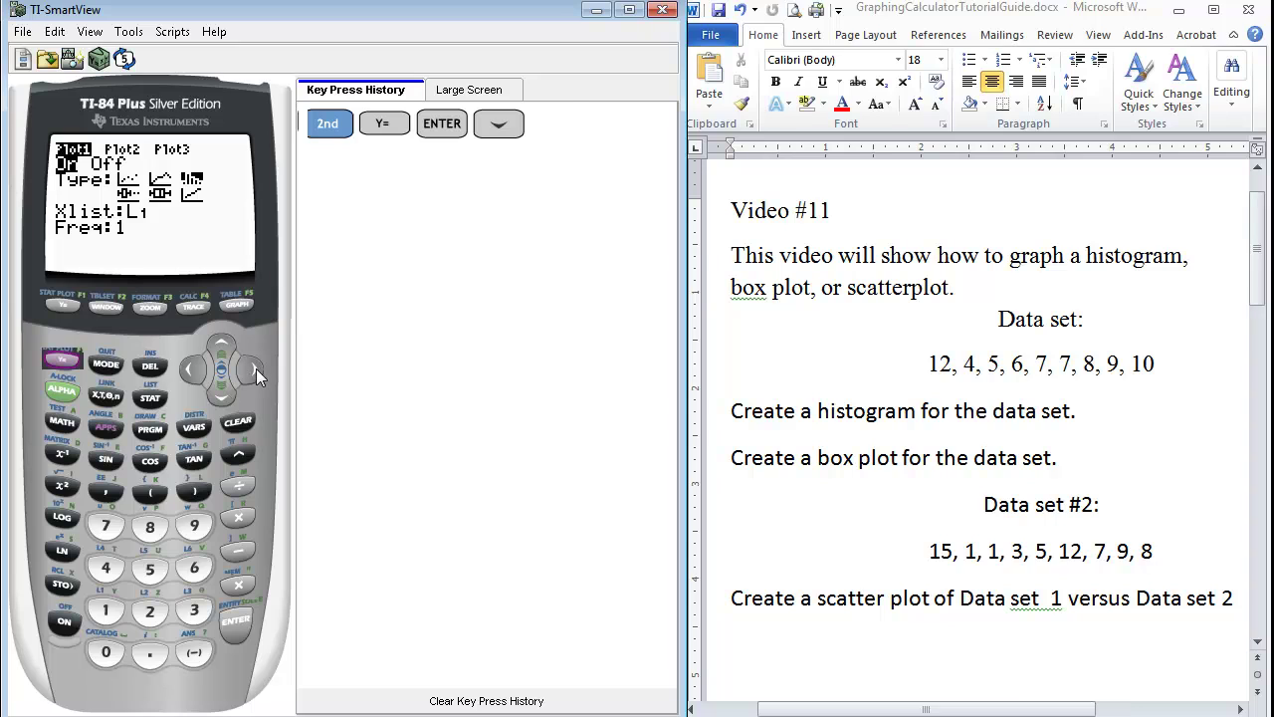
pyautogui.click(256, 368)
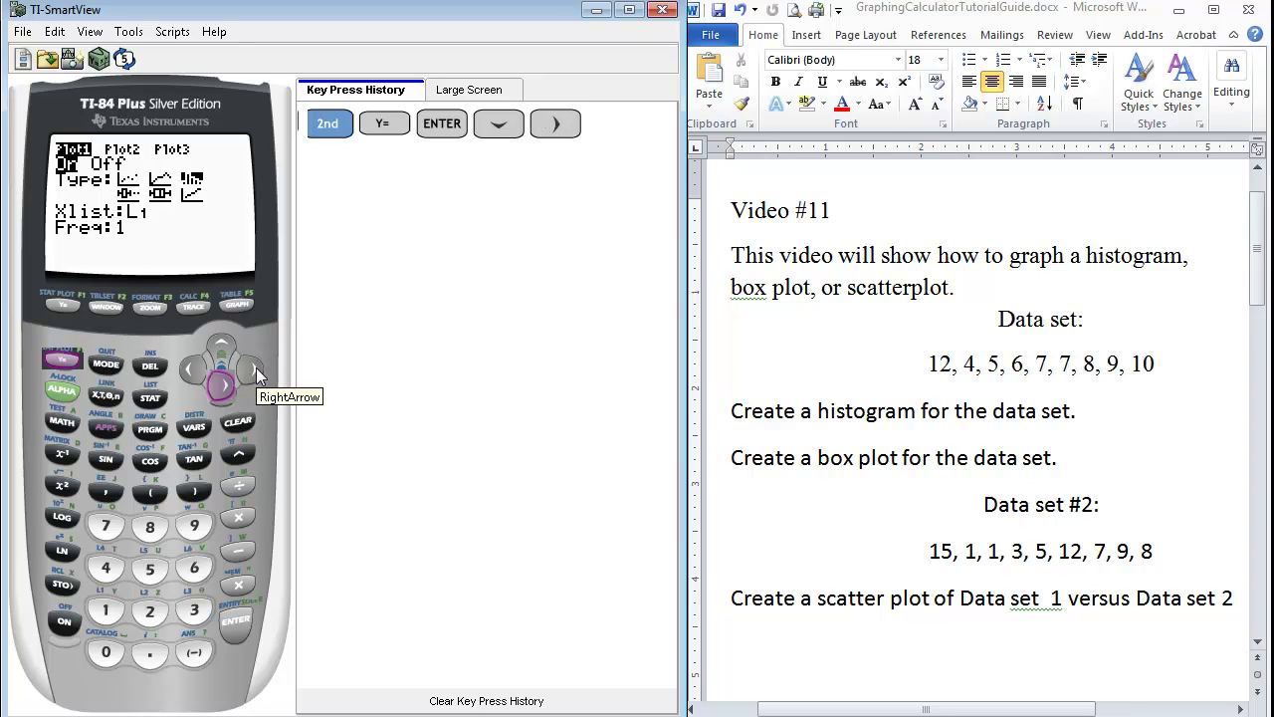
pyautogui.click(256, 368)
pyautogui.click(256, 368)
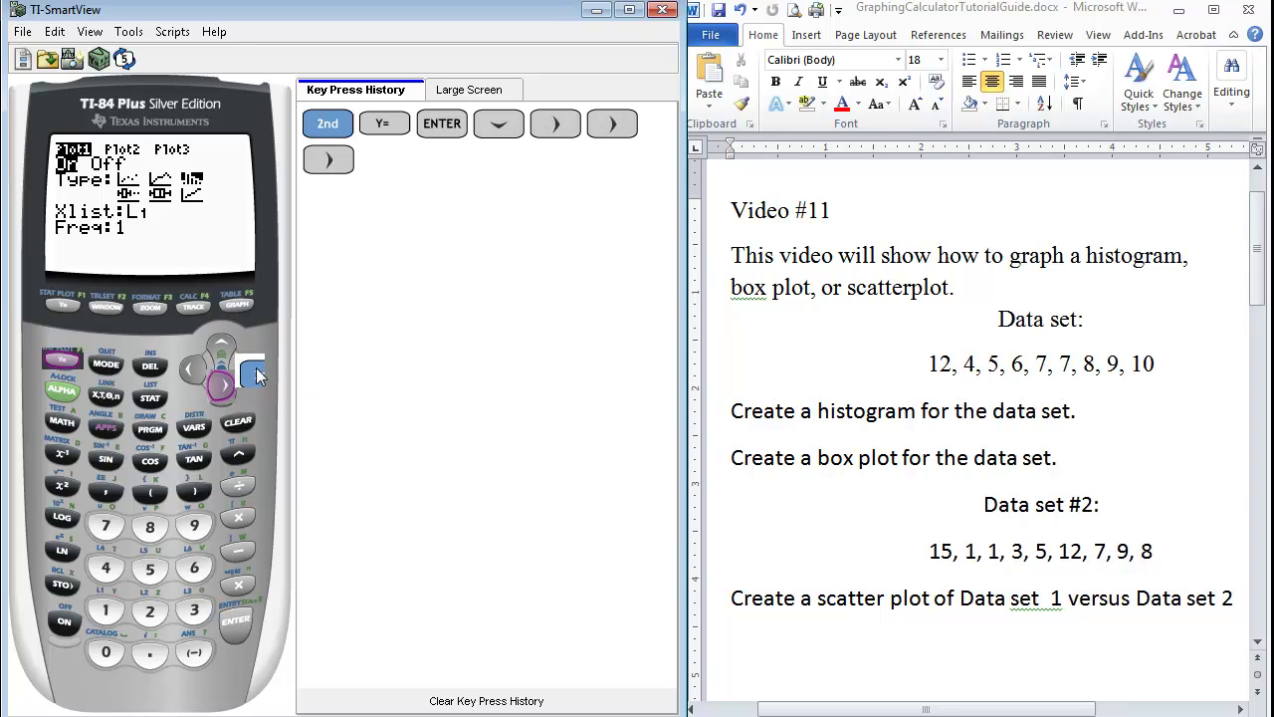
pyautogui.click(256, 369)
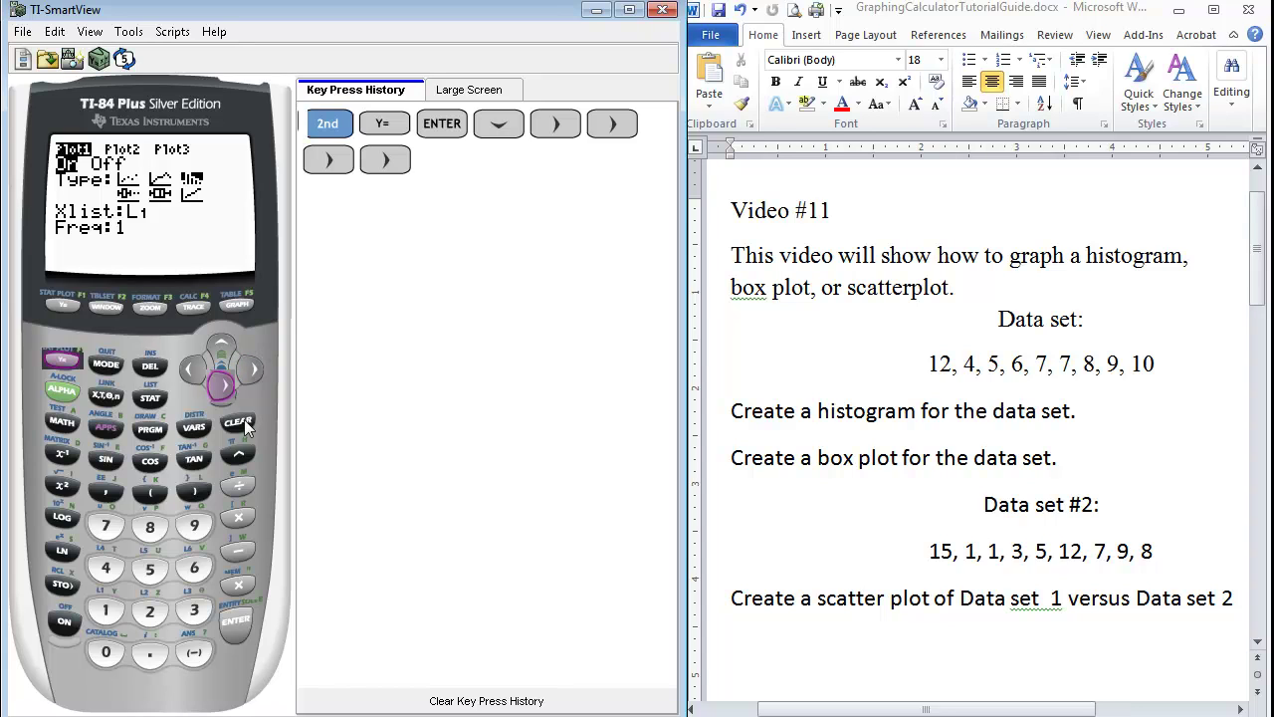
pyautogui.click(232, 629)
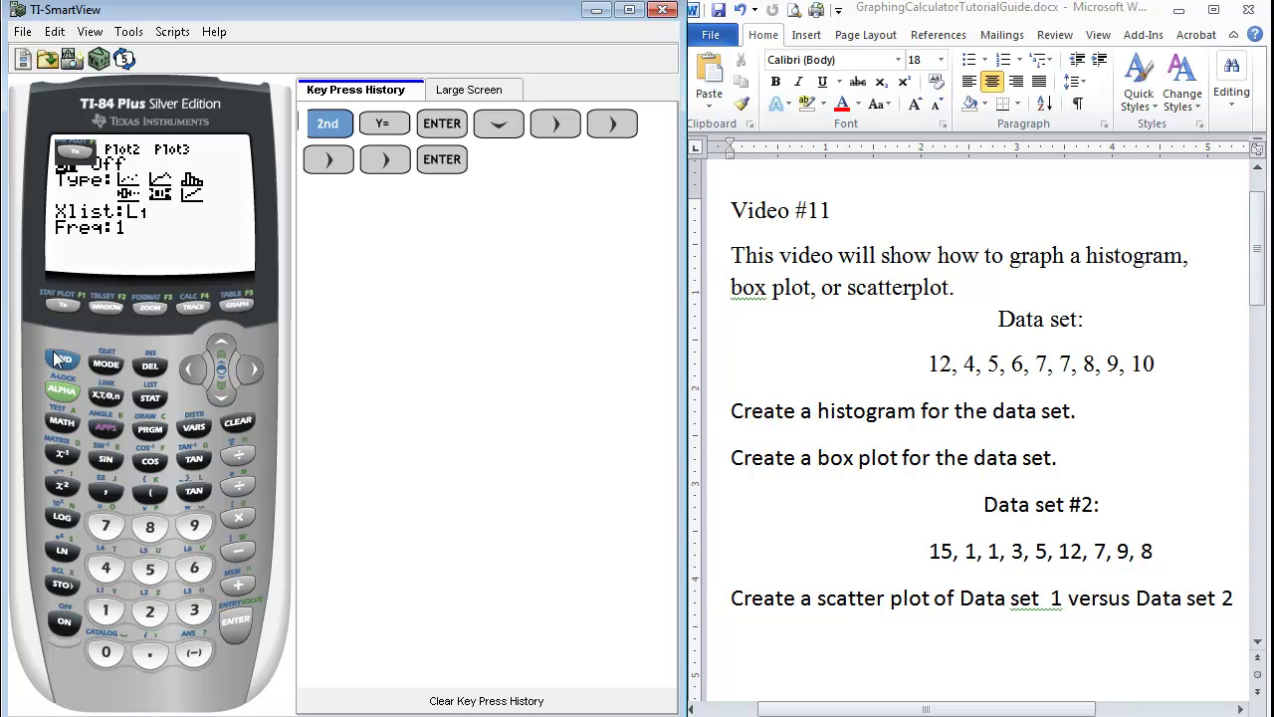
# Graph the L1 box plot and fit the window to the data with ZoomStat.
pyautogui.click(239, 306)
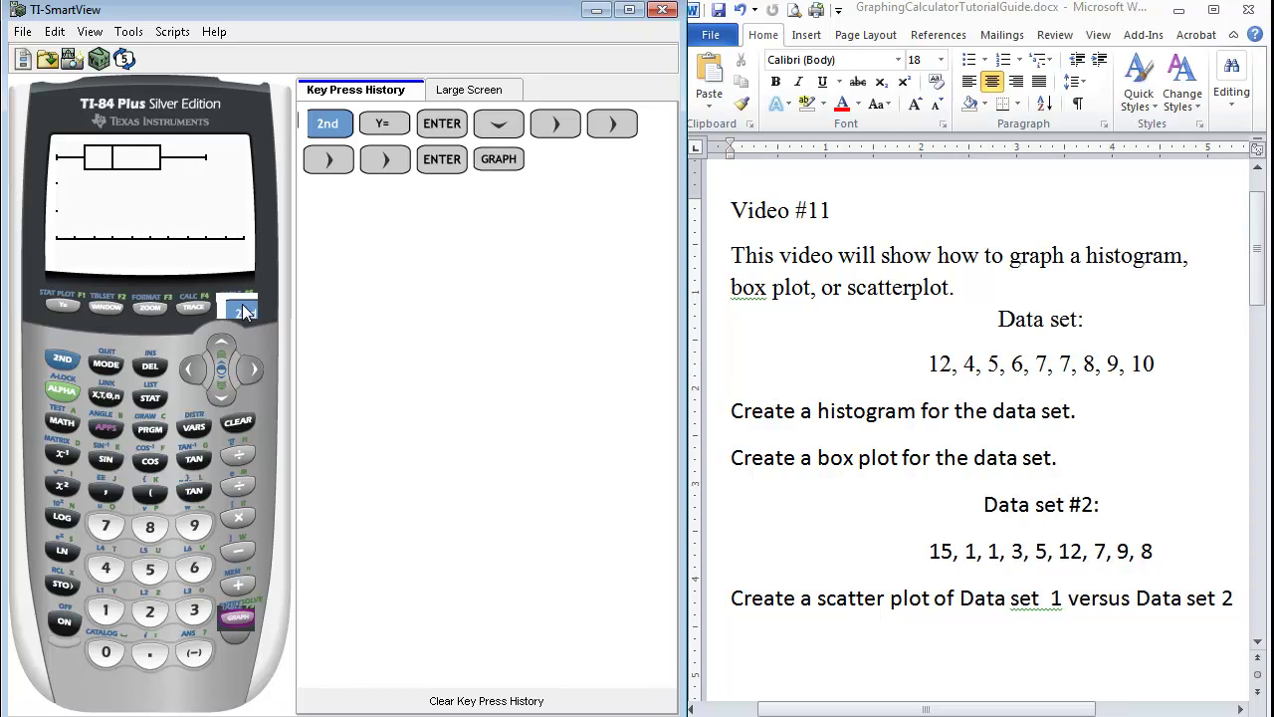
pyautogui.click(148, 310)
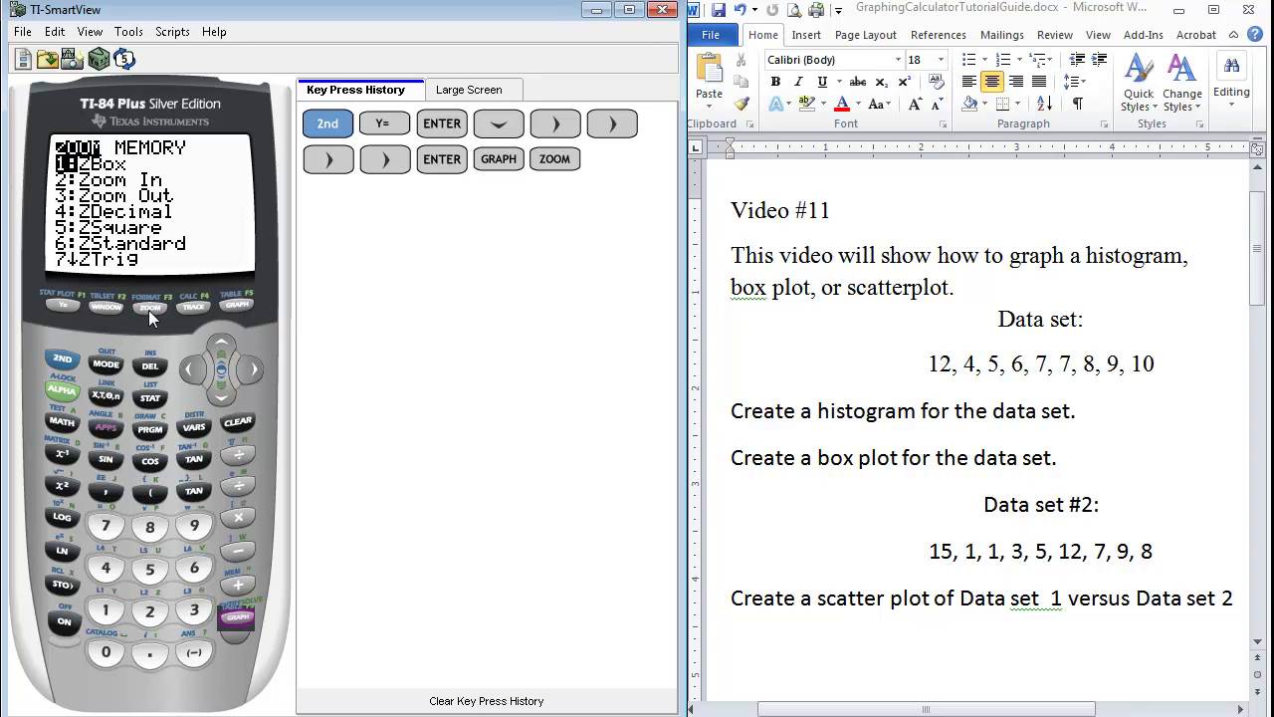
pyautogui.click(222, 342)
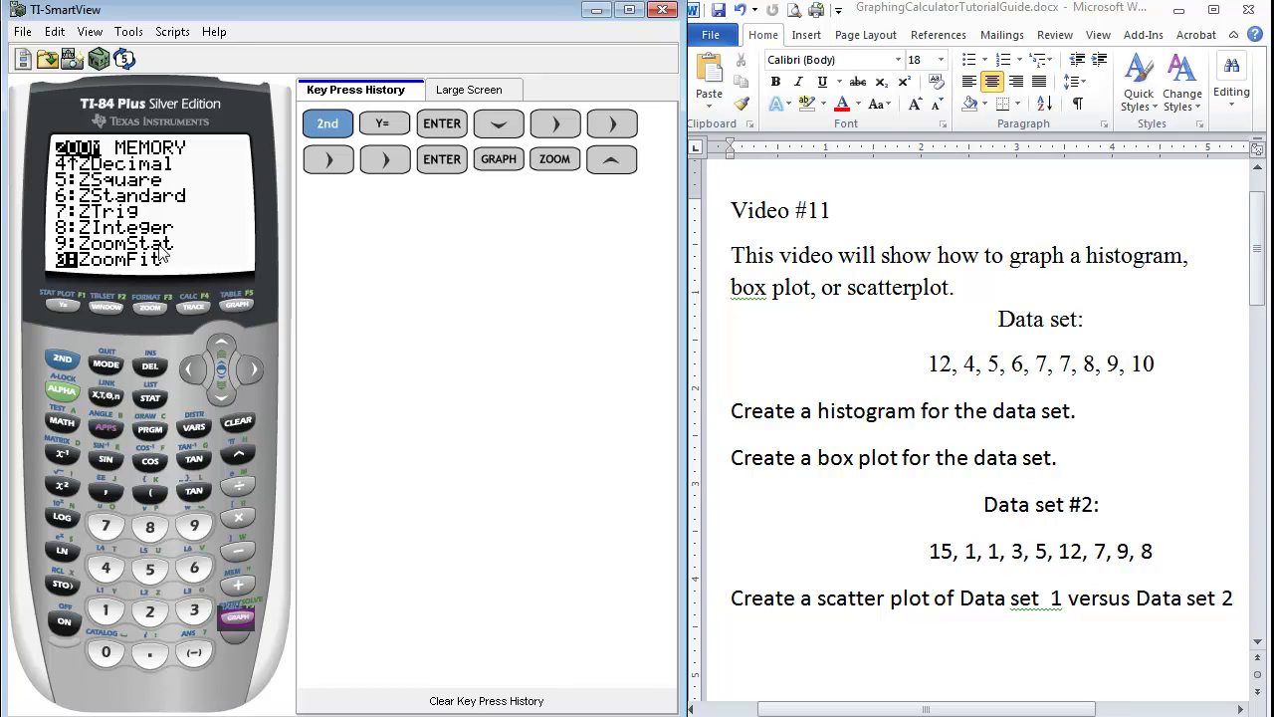
pyautogui.click(201, 527)
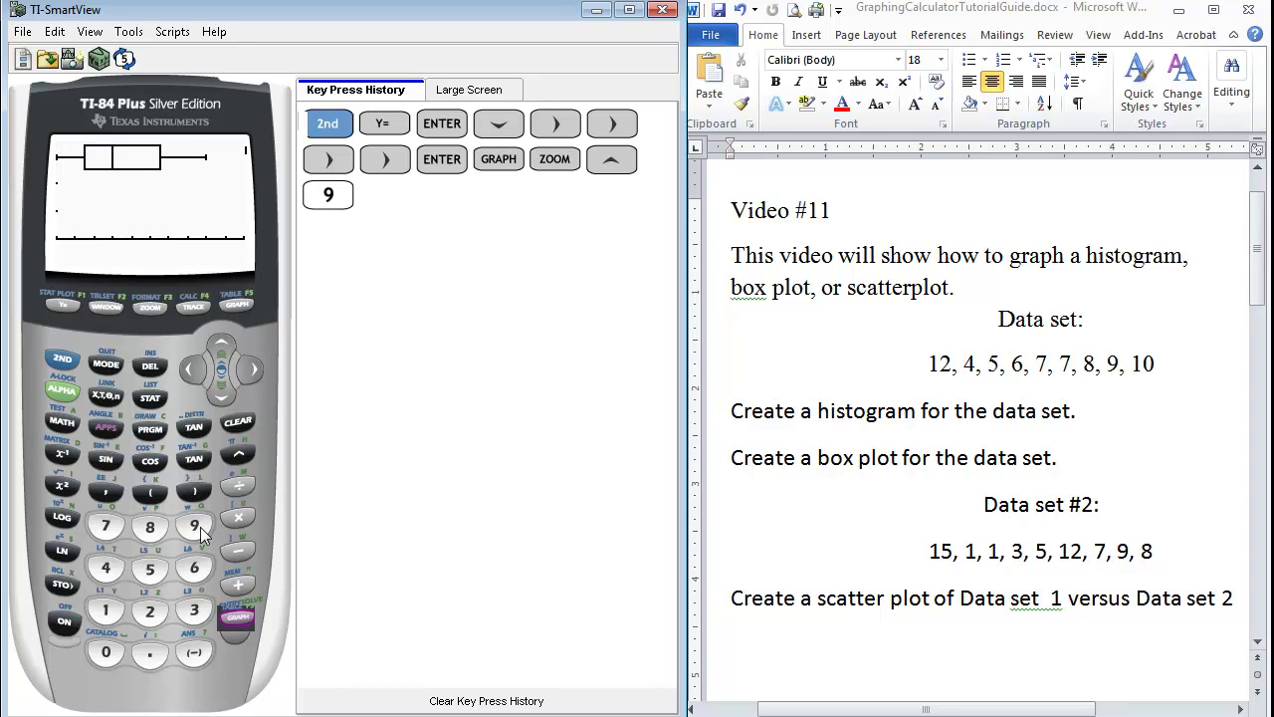
# Trace the box plot through minX=4, Q1=5.5, Q3=9.5 and maxX=12.
pyautogui.click(193, 309)
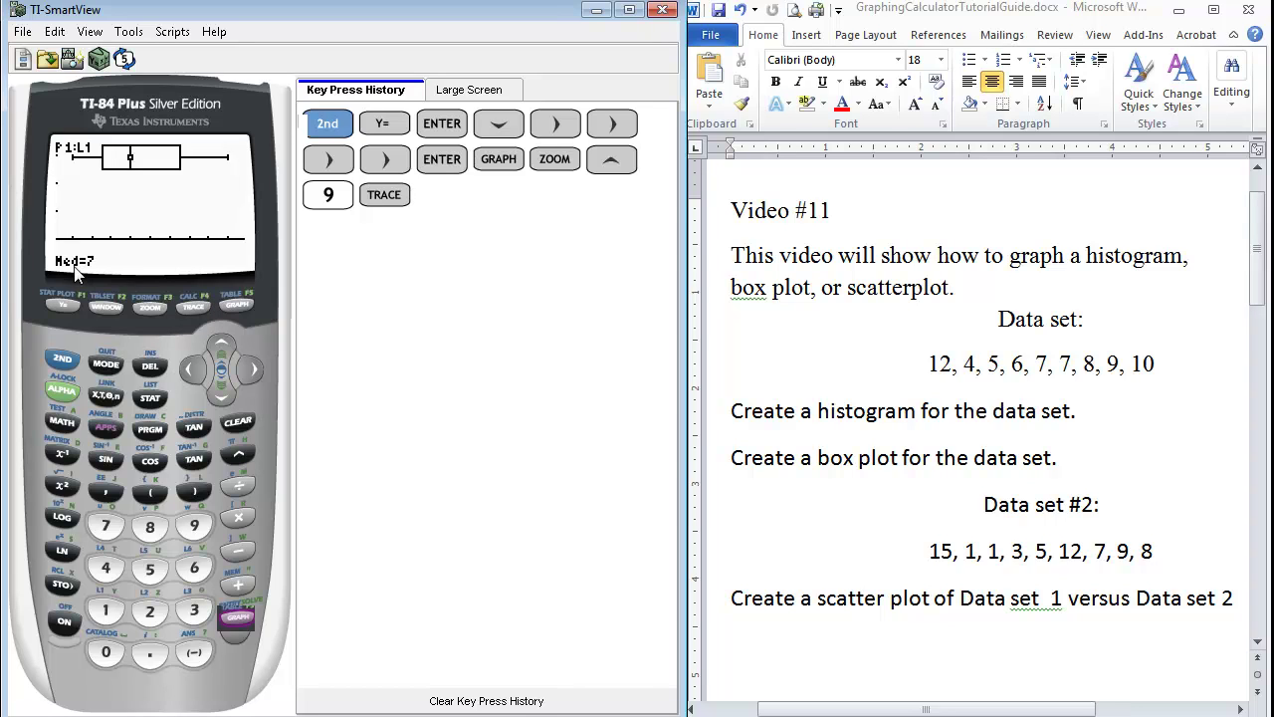
pyautogui.click(192, 370)
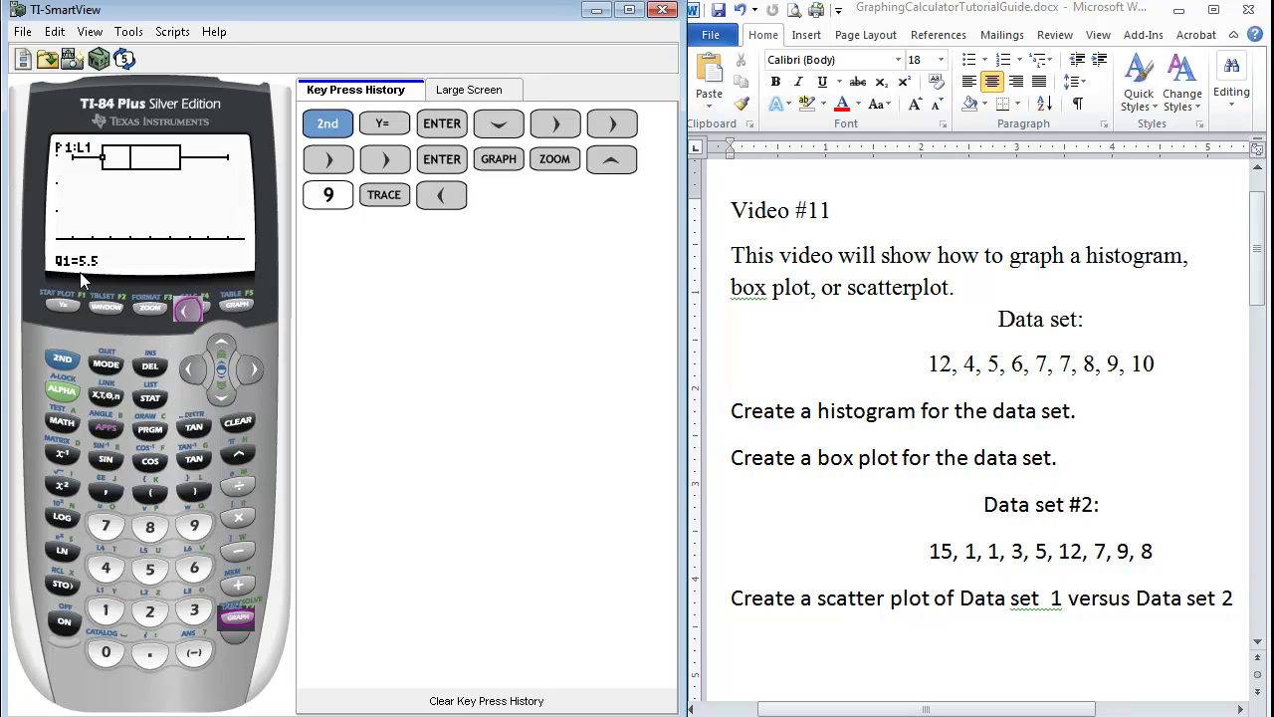
pyautogui.click(196, 368)
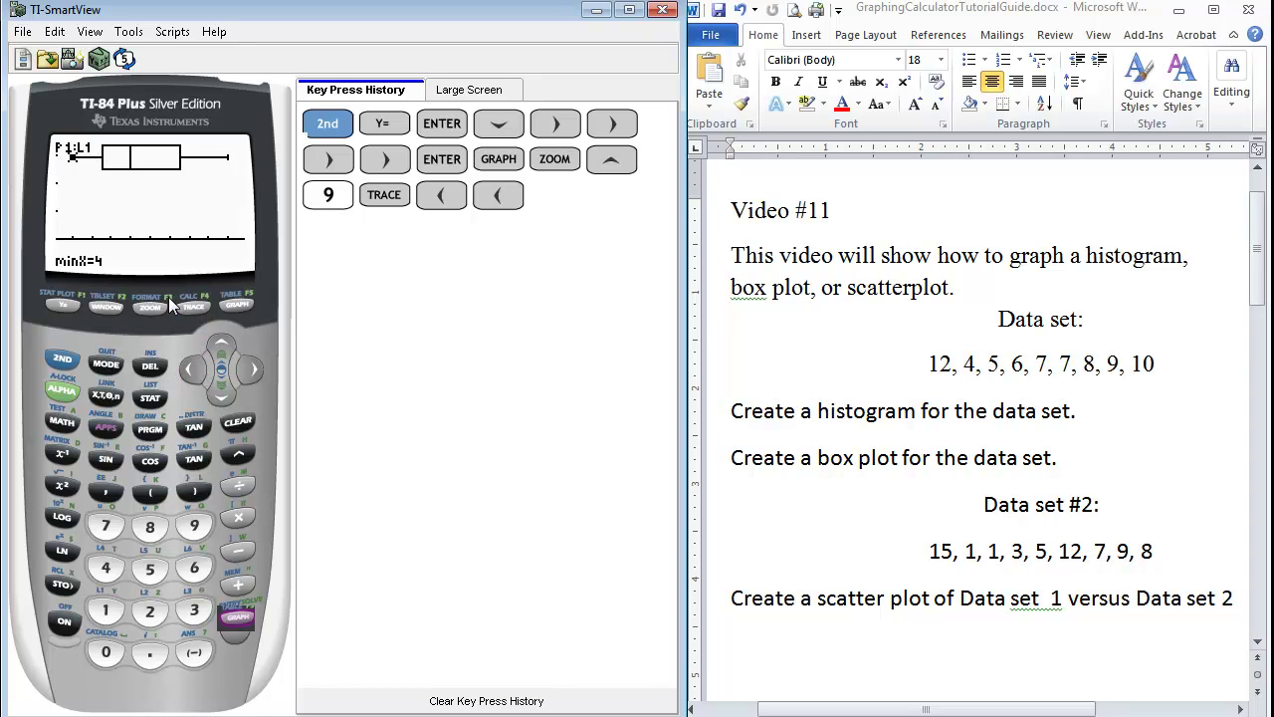
pyautogui.click(256, 368)
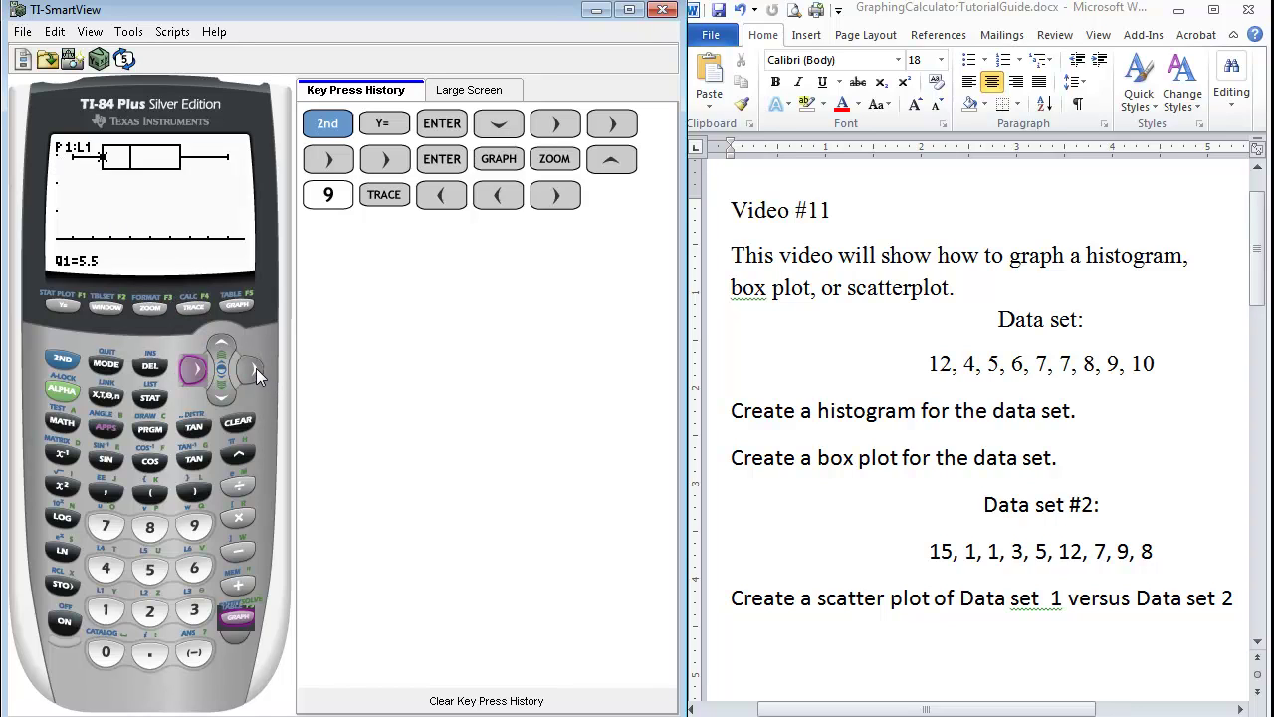
pyautogui.click(256, 368)
pyautogui.click(256, 368)
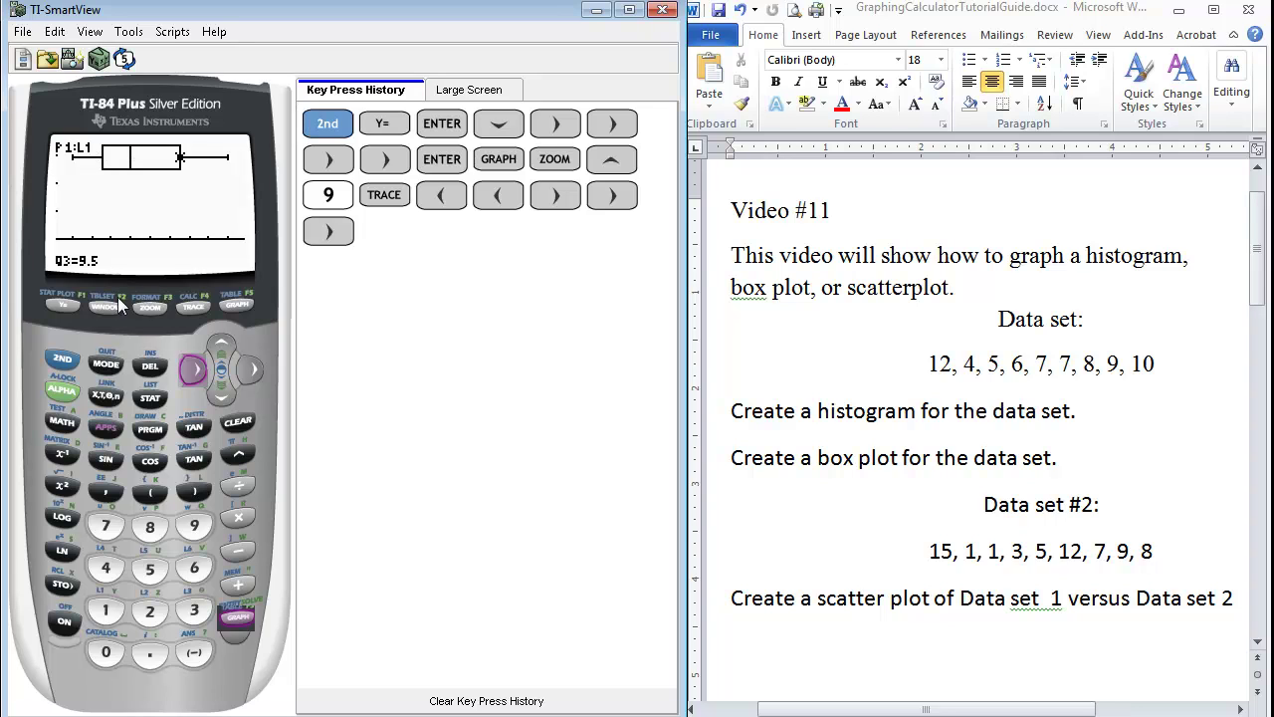
pyautogui.click(252, 370)
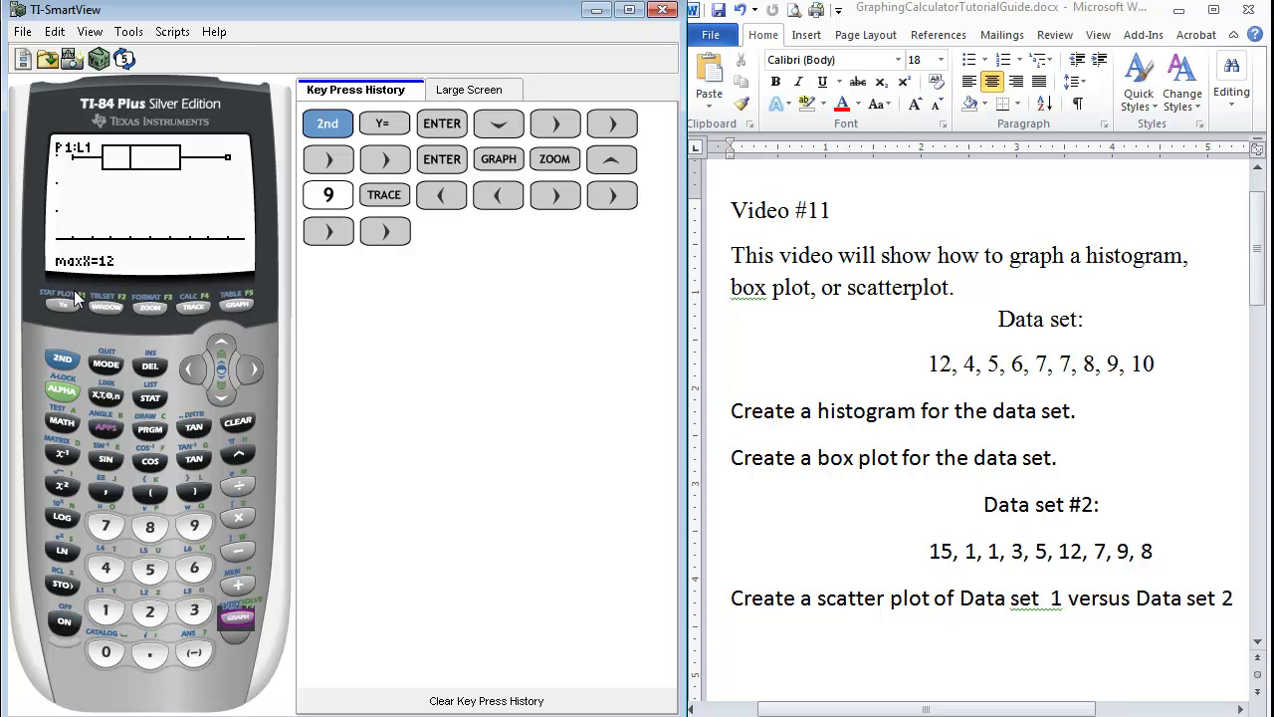
# Switch Plot1 to a scatter plot of Xlist L1 and Ylist L2 with square marks.
pyautogui.click(61, 360)
pyautogui.click(62, 308)
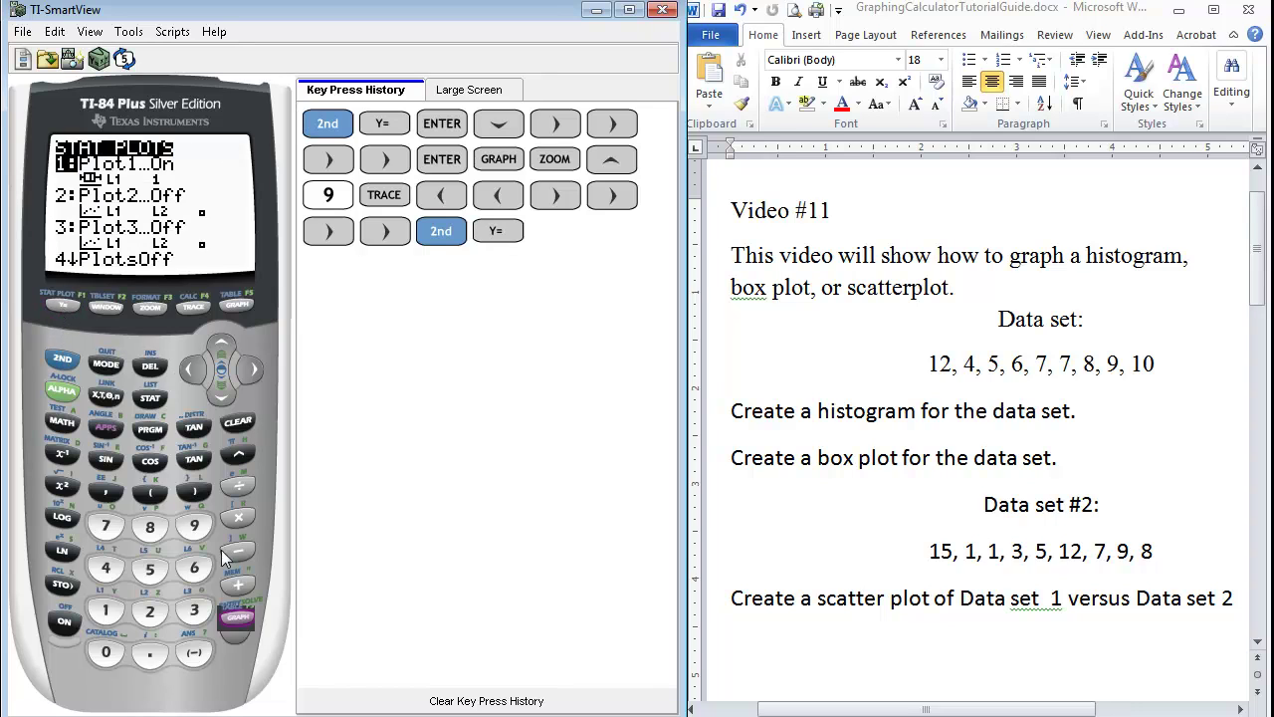
pyautogui.click(239, 621)
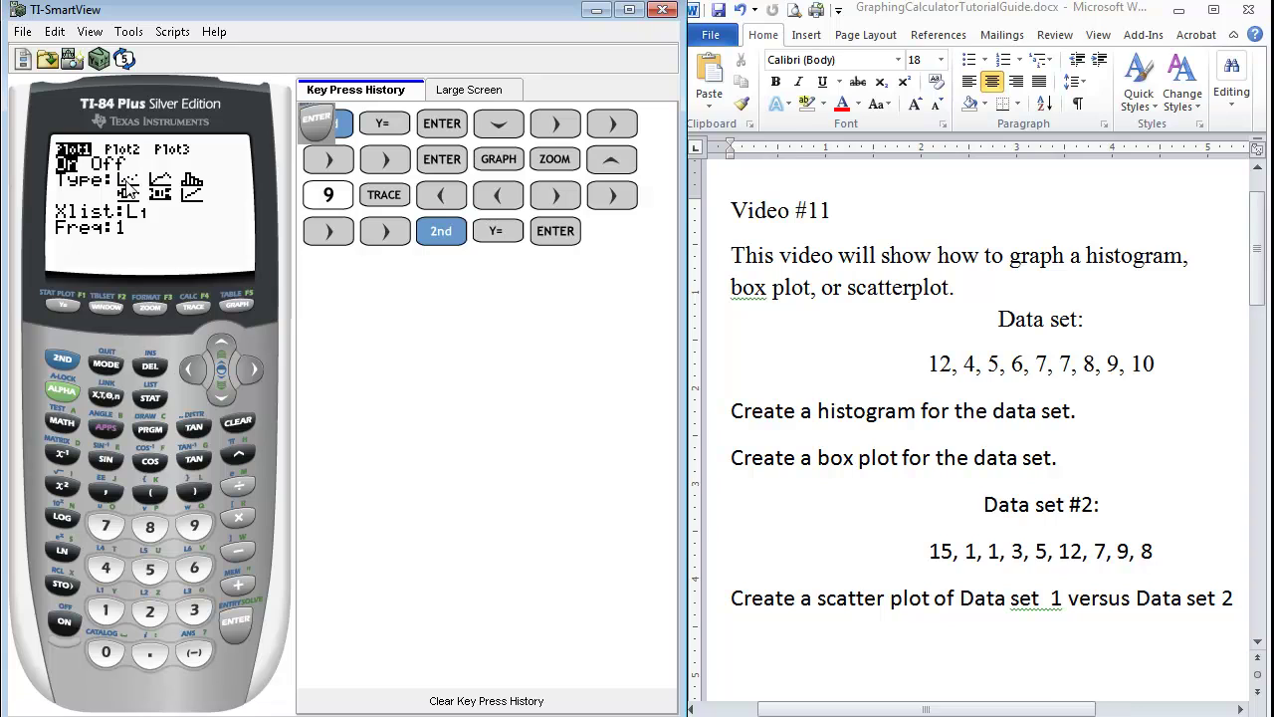
pyautogui.click(219, 397)
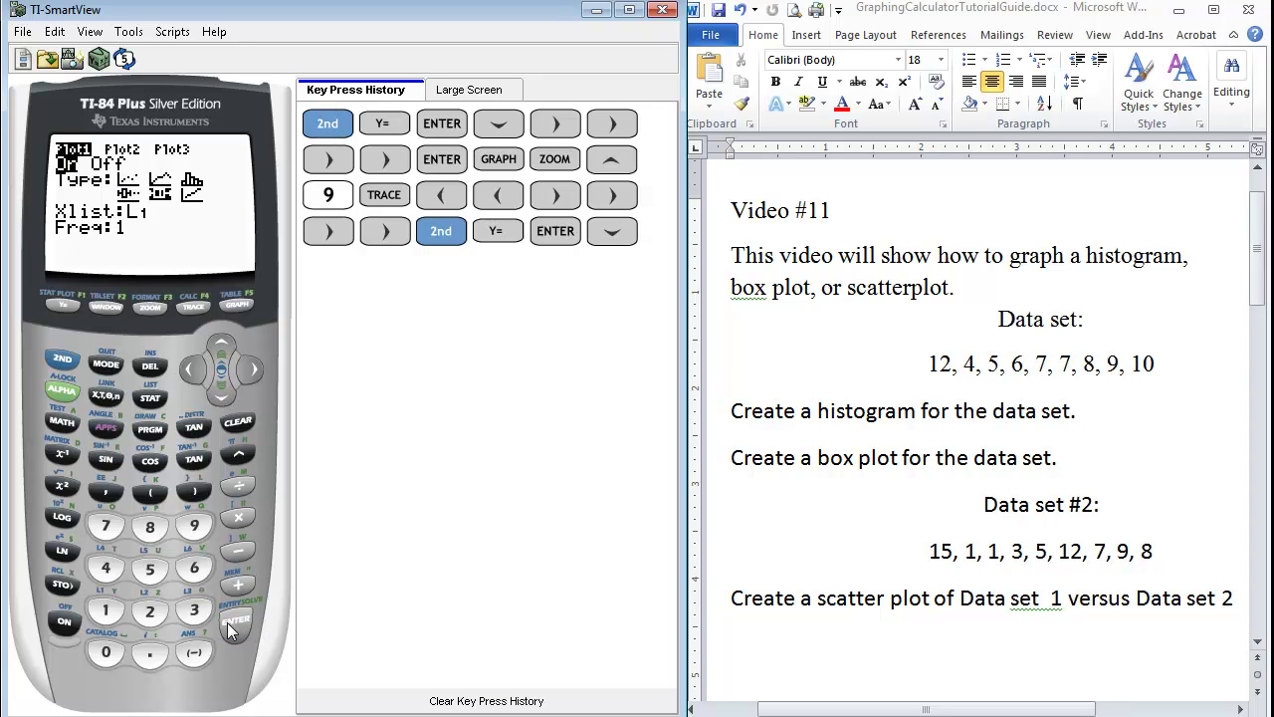
pyautogui.click(227, 622)
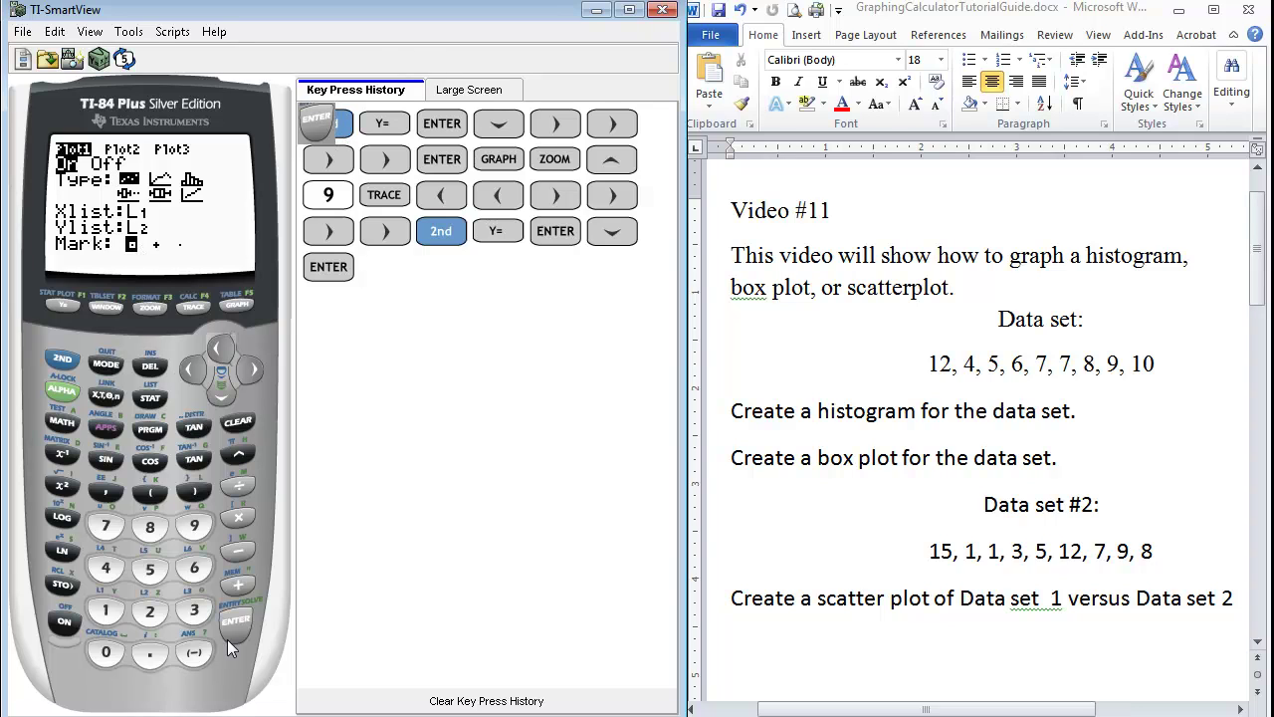
# Graph the L1-versus-L2 scatter plot with ZoomStat and trace to the point X=5, Y=1.
pyautogui.click(242, 310)
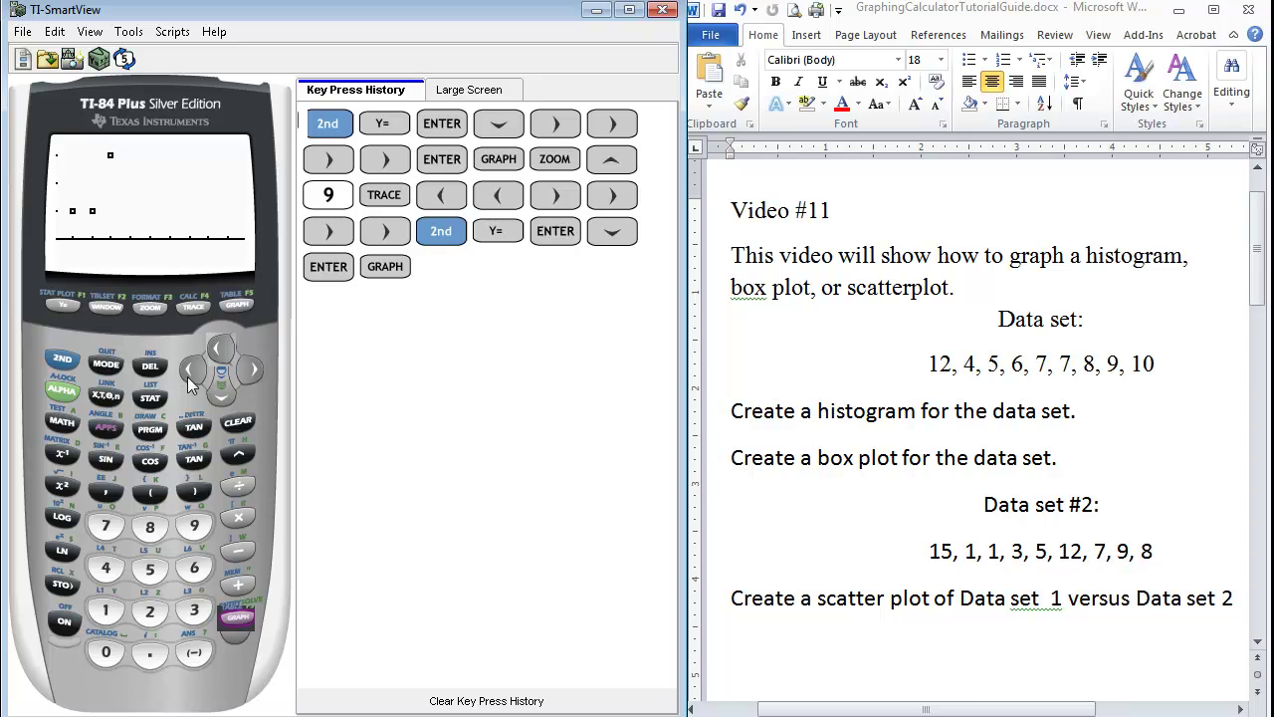
pyautogui.click(151, 309)
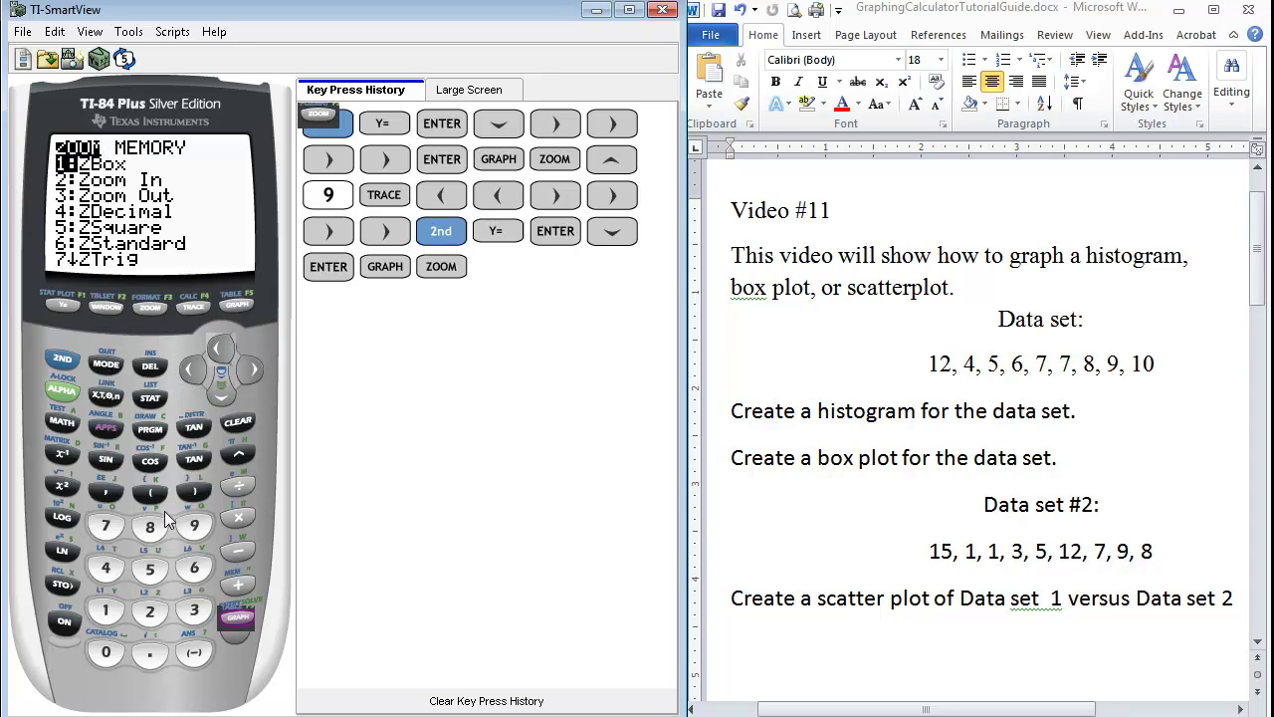
pyautogui.click(199, 528)
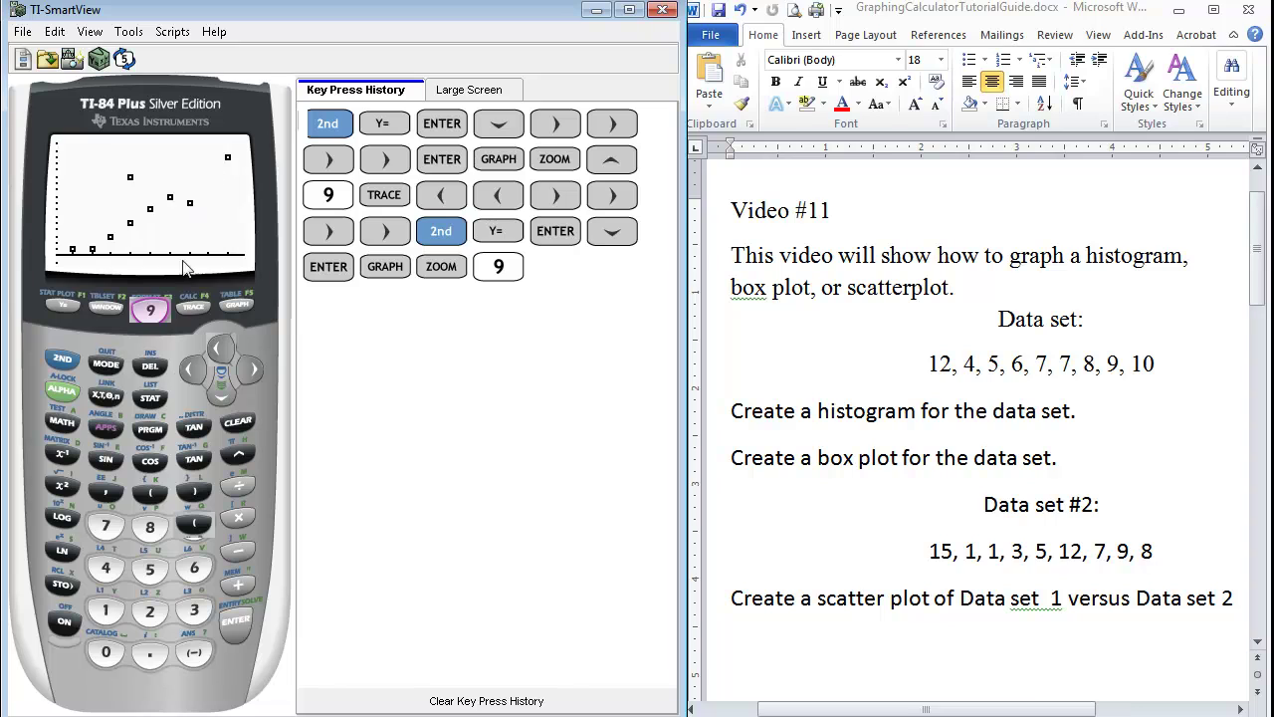
pyautogui.click(188, 311)
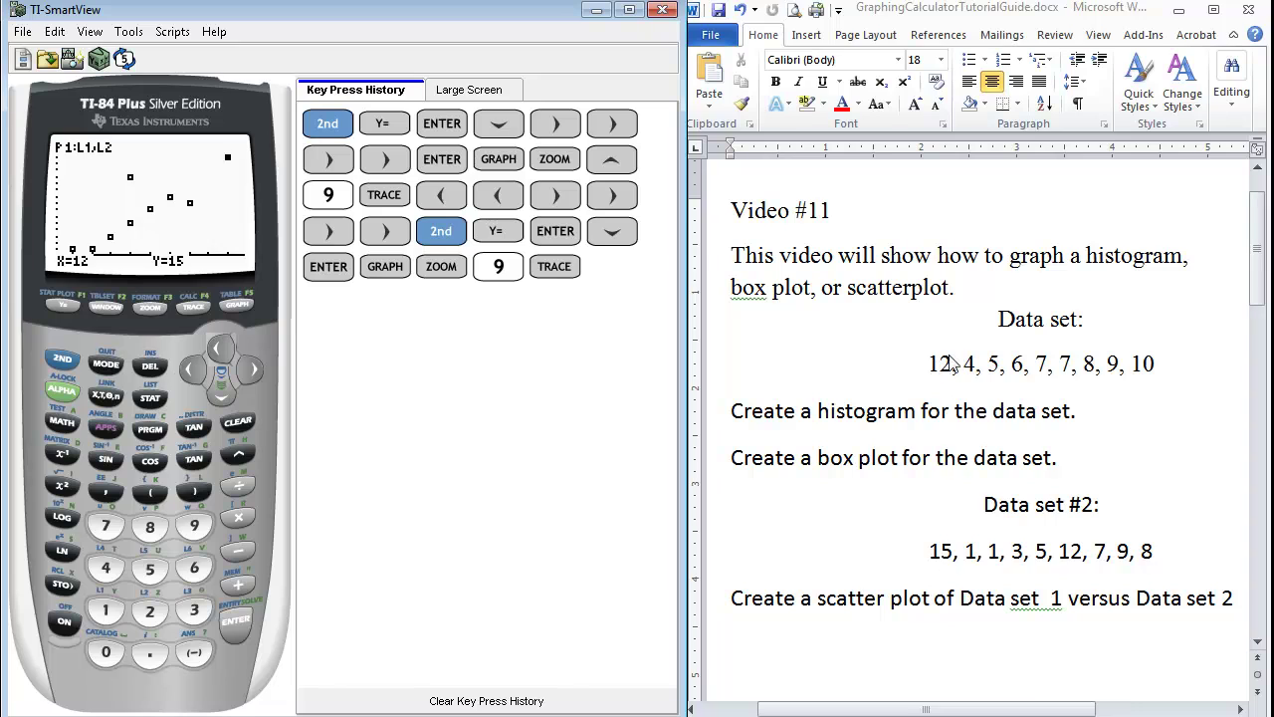
pyautogui.click(256, 368)
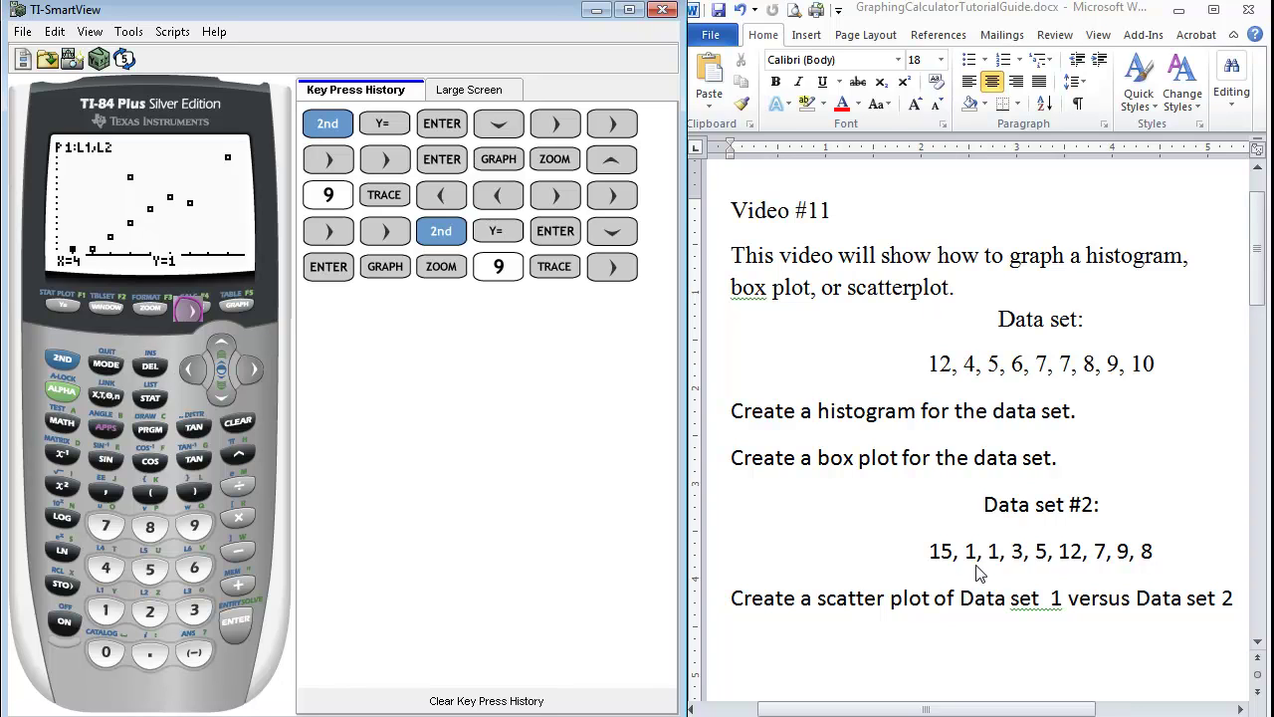
pyautogui.click(254, 371)
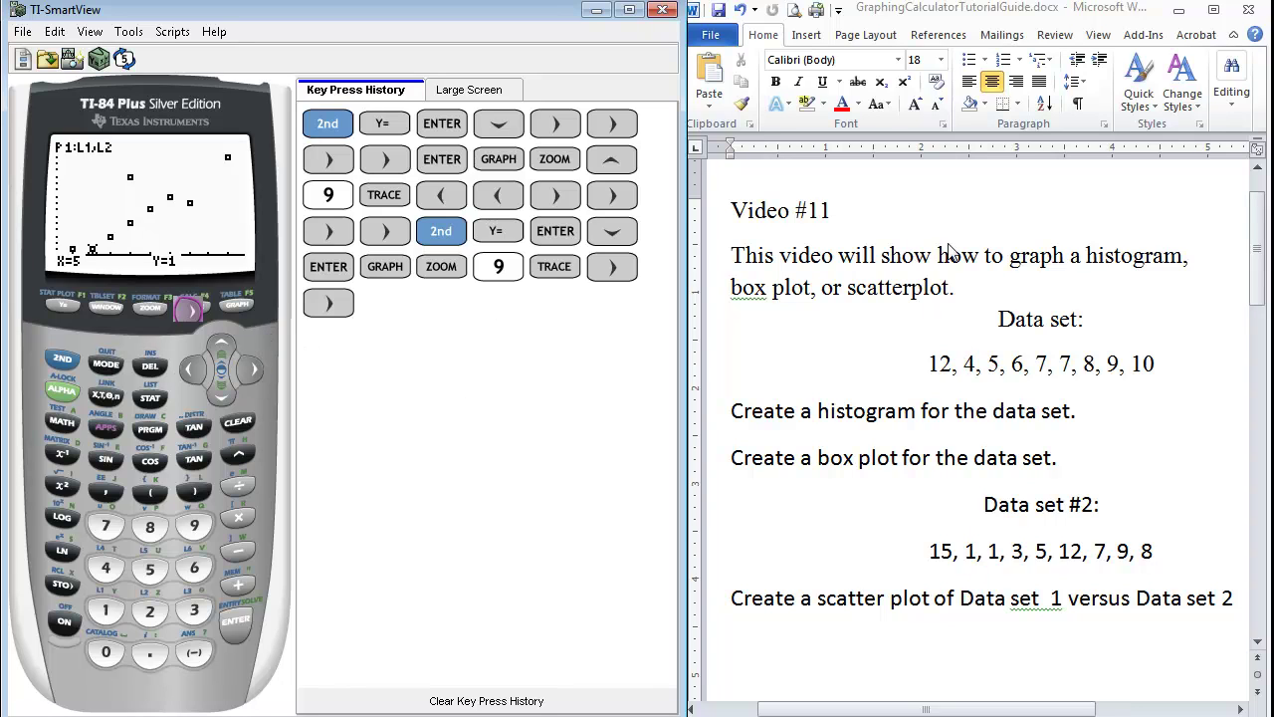